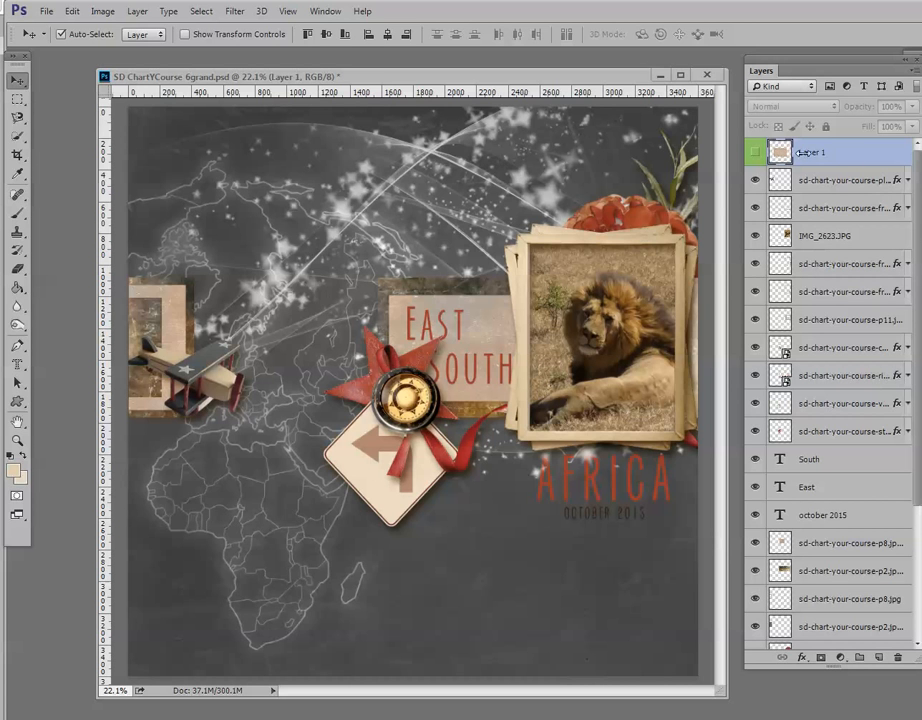
Show the paper on Layer 1 and clear the existing text-shaped selection.
{"action": "left_click", "coordinate": [755, 154]}
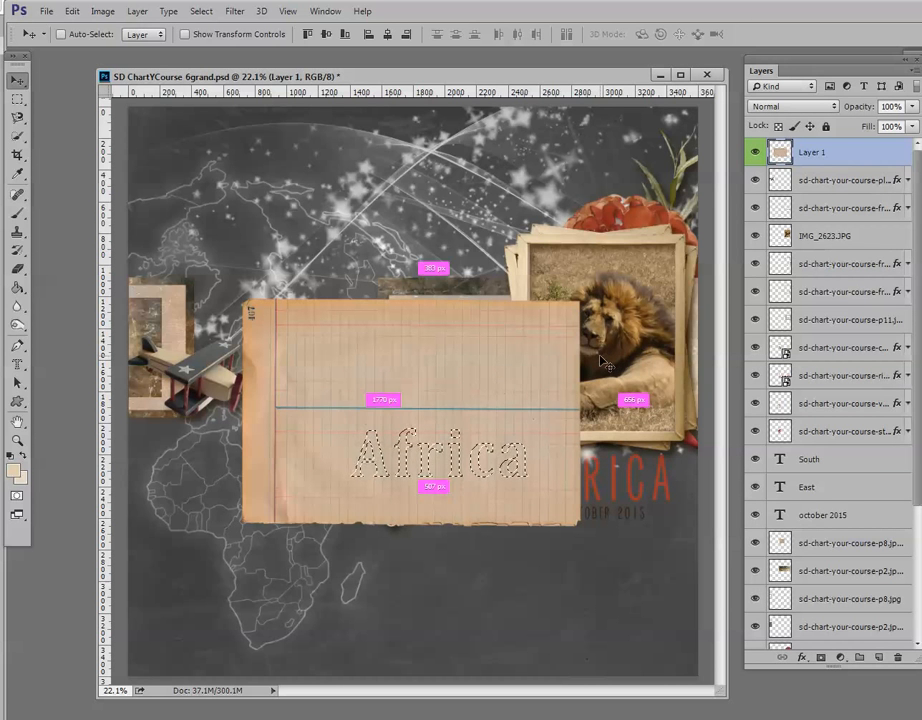
{"action": "key", "text": "ctrl+d"}
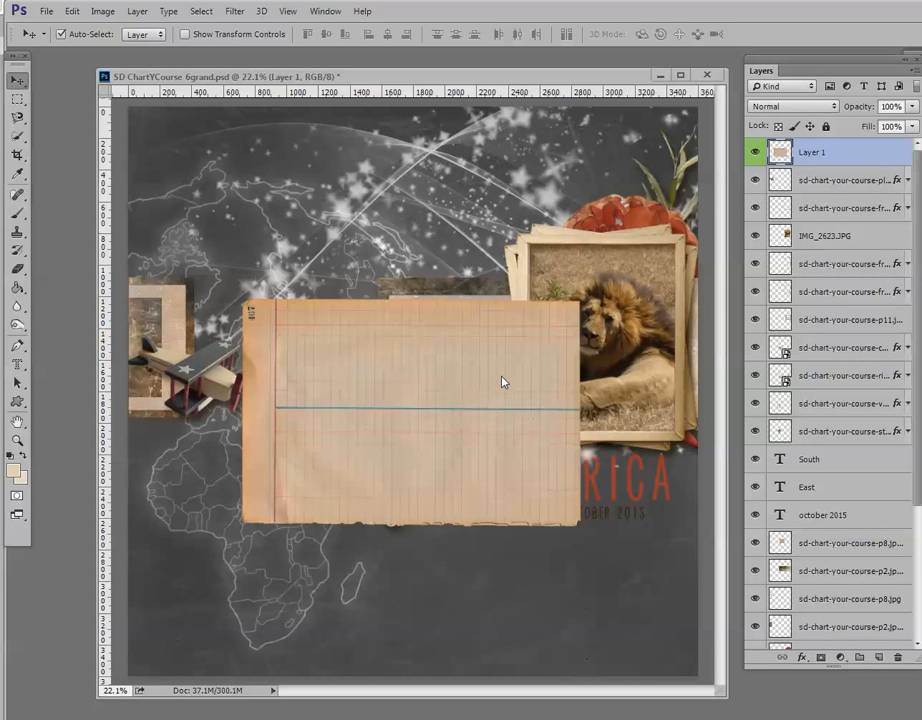
Create a selection reading "Africa" in 90 pt Cambria Bold on the lower part of the paper with the Horizontal Type Mask tool.
{"action": "left_click", "coordinate": [17, 366]}
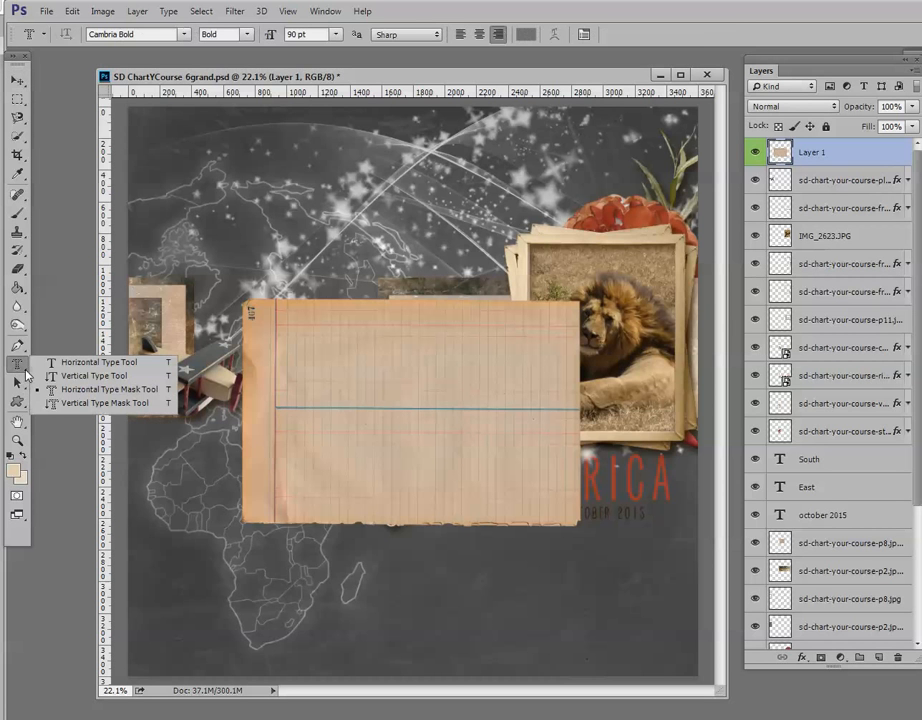
{"action": "left_click", "coordinate": [100, 366]}
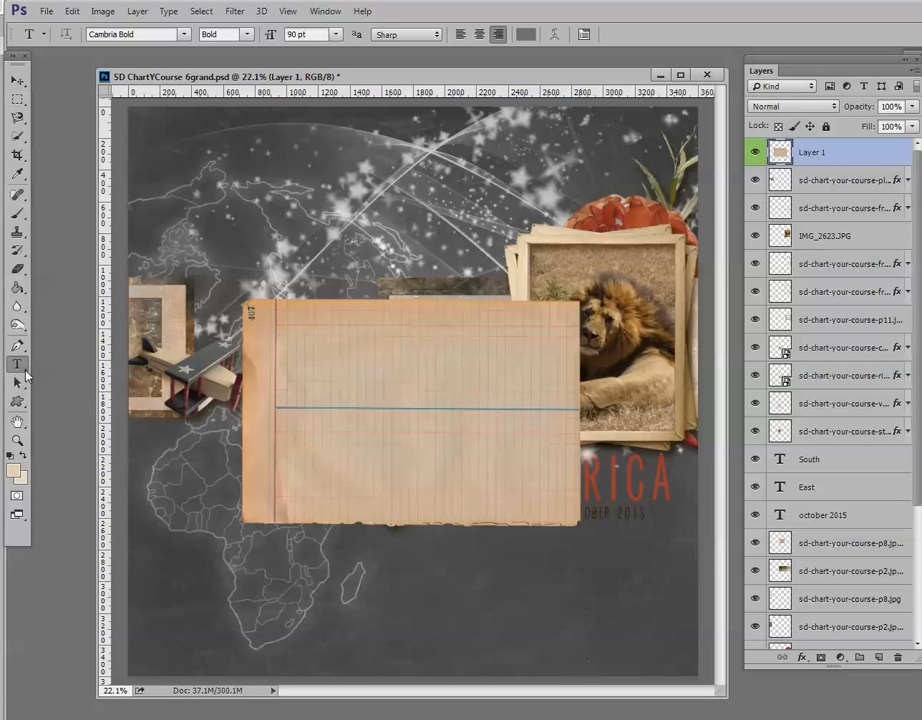
{"action": "right_click", "coordinate": [24, 370]}
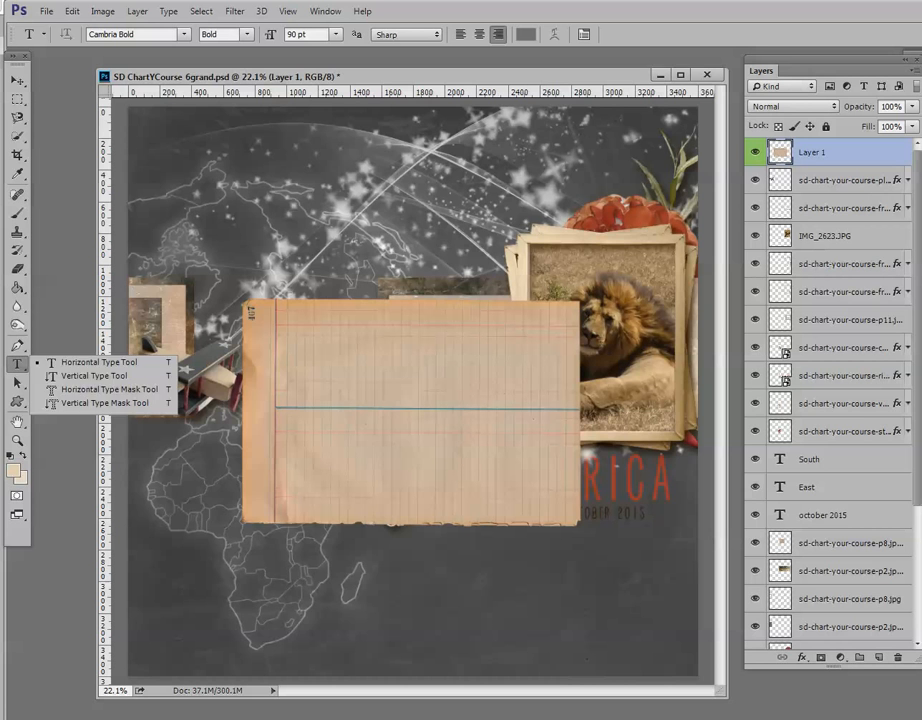
{"action": "key", "text": "Escape"}
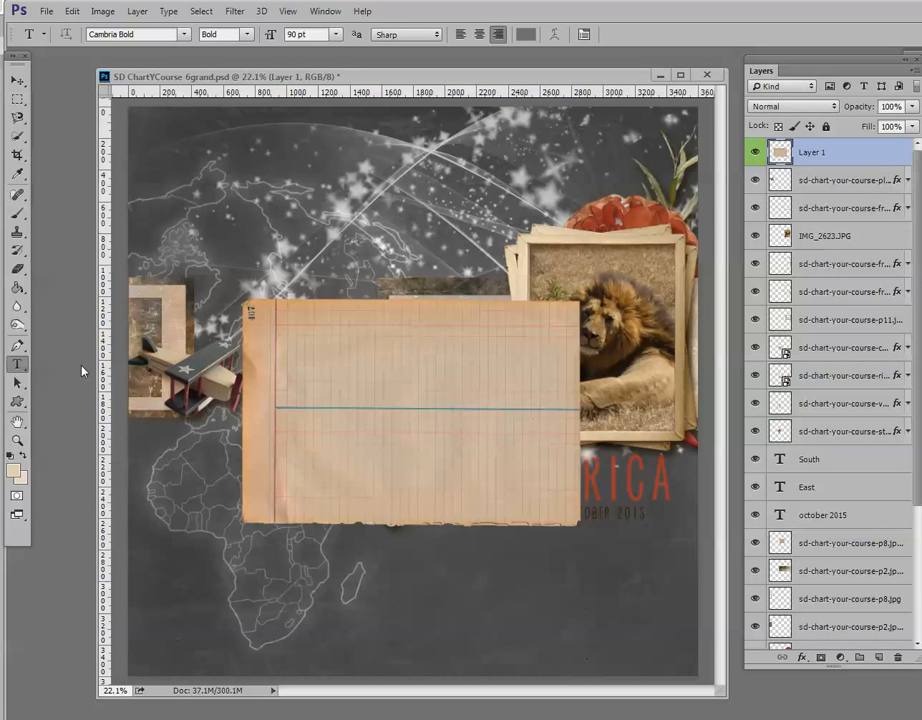
{"action": "right_click", "coordinate": [28, 372]}
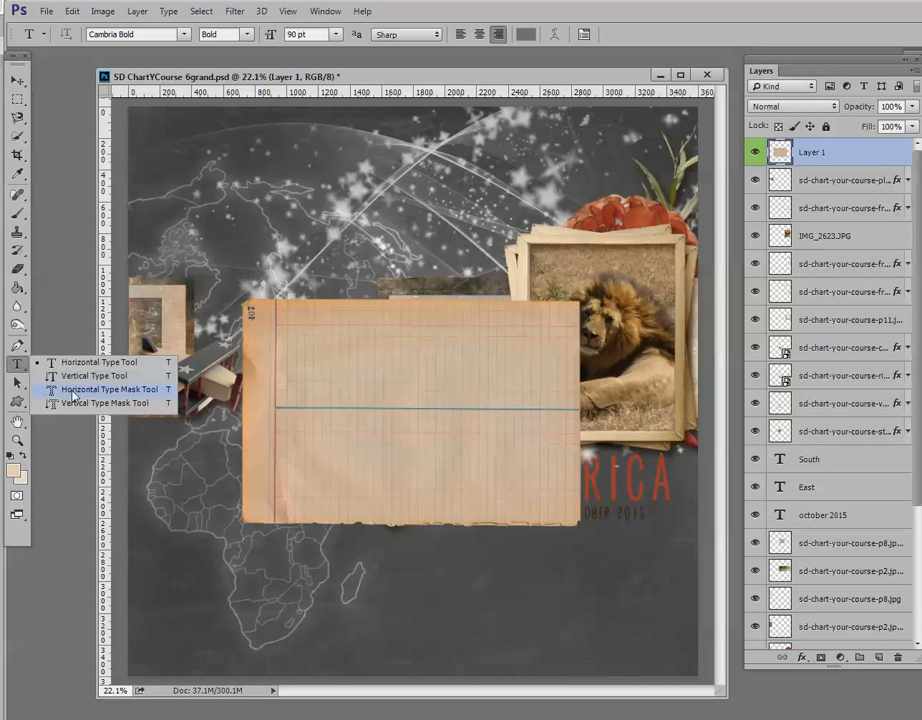
{"action": "key", "text": "Escape"}
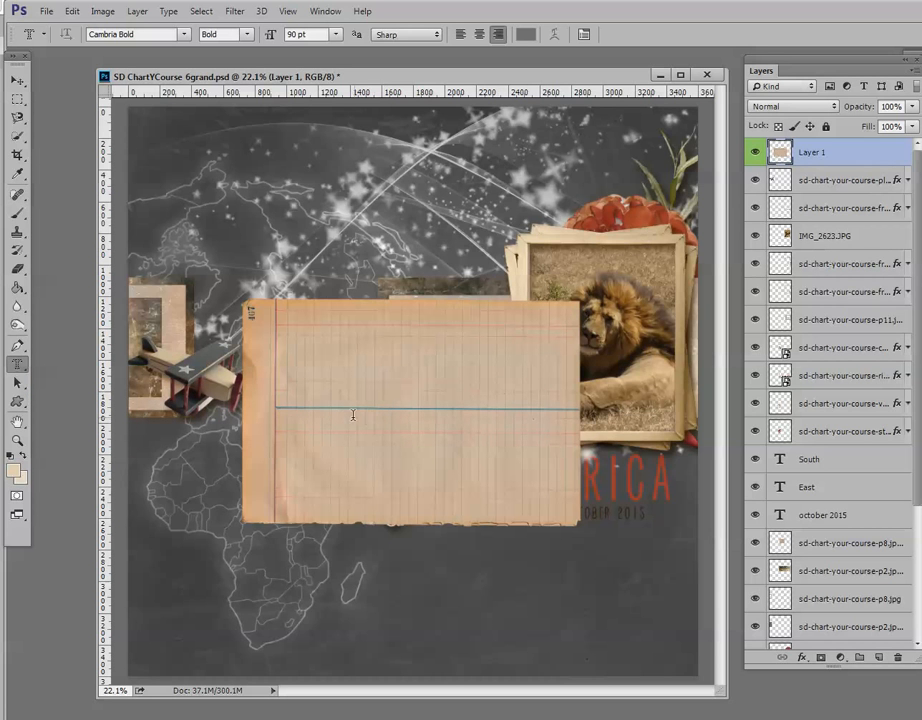
{"action": "left_click", "coordinate": [381, 447]}
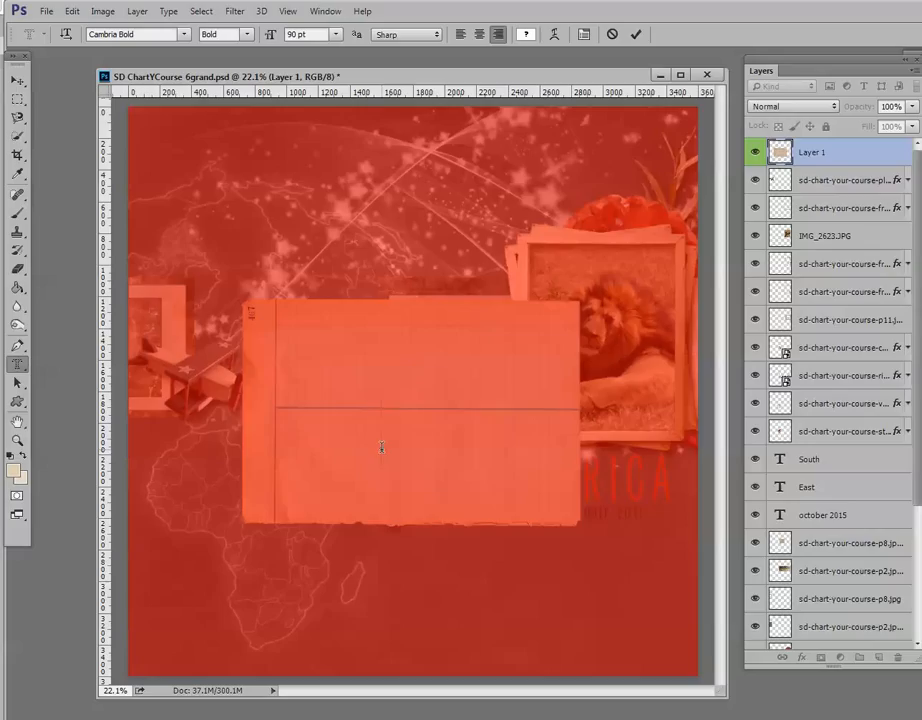
{"action": "type", "text": "Africa"}
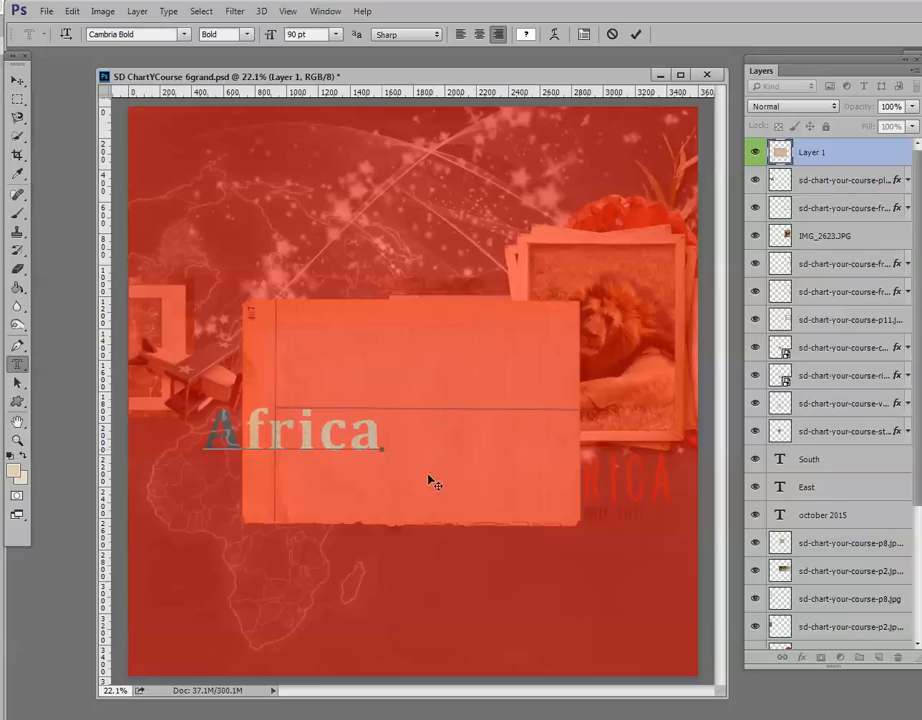
{"action": "left_click_drag", "start_coordinate": [432, 492], "coordinate": [582, 522]}
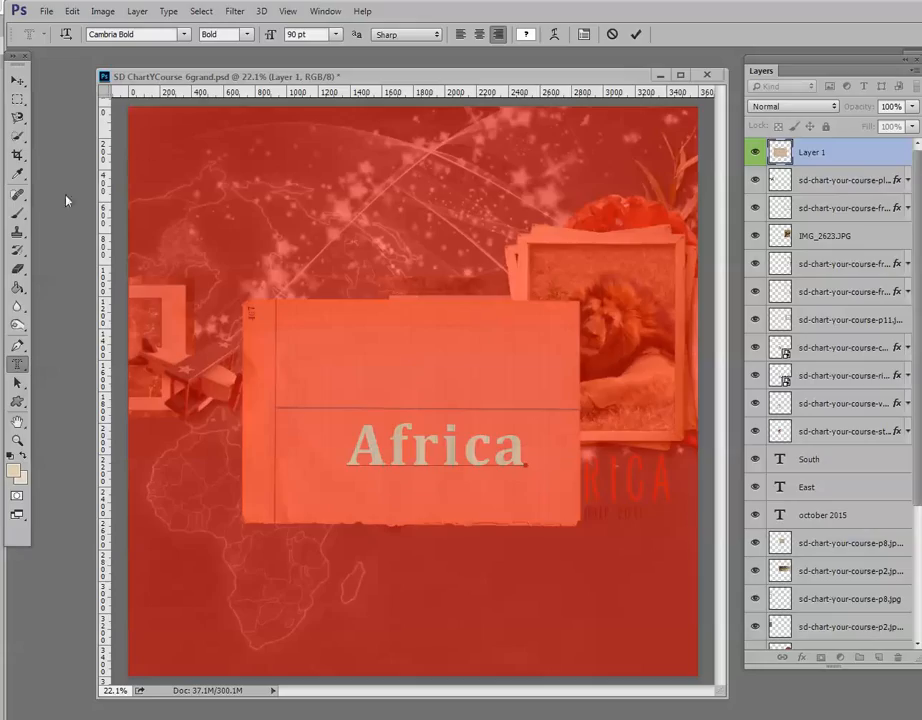
{"action": "left_click", "coordinate": [636, 35]}
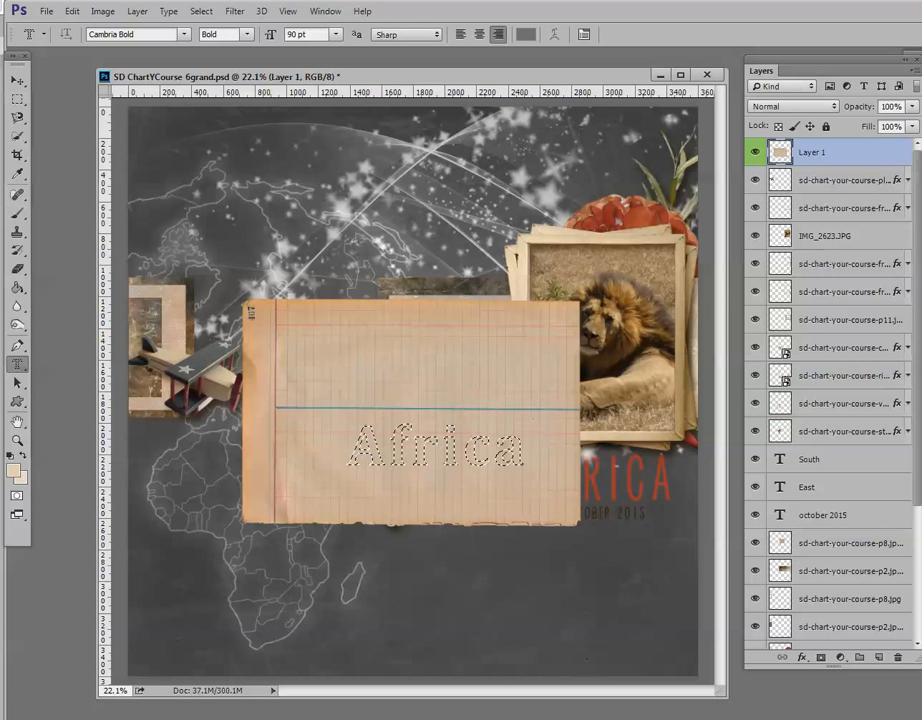
Copy the Africa-shaped paper area to a new layer, hide Layer 1 and move the copied lettering down onto the chalkboard.
{"action": "key", "text": "ctrl+d"}
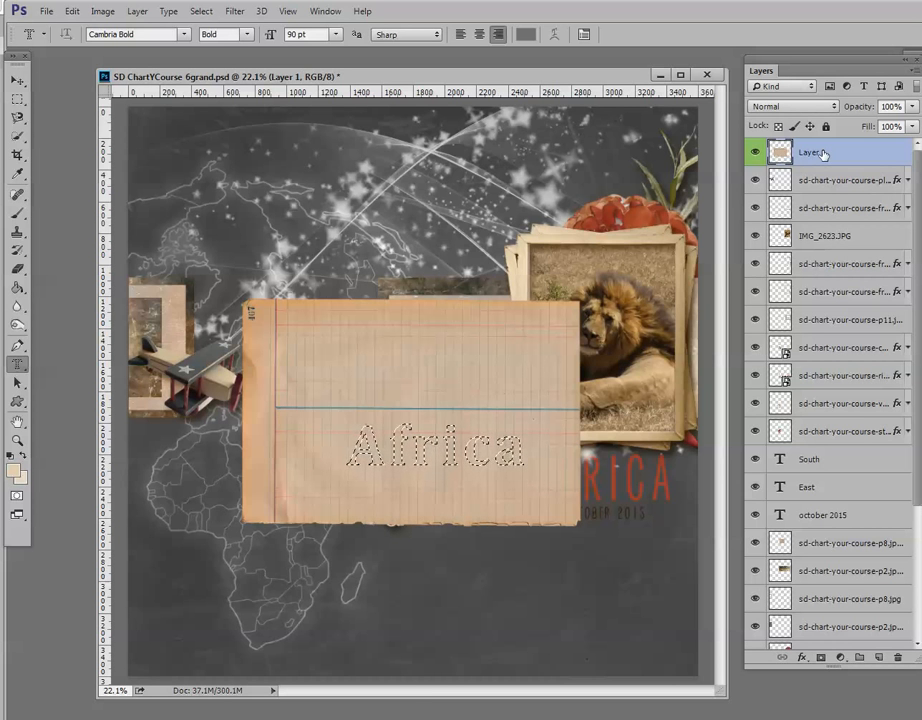
{"action": "key", "text": "ctrl+j"}
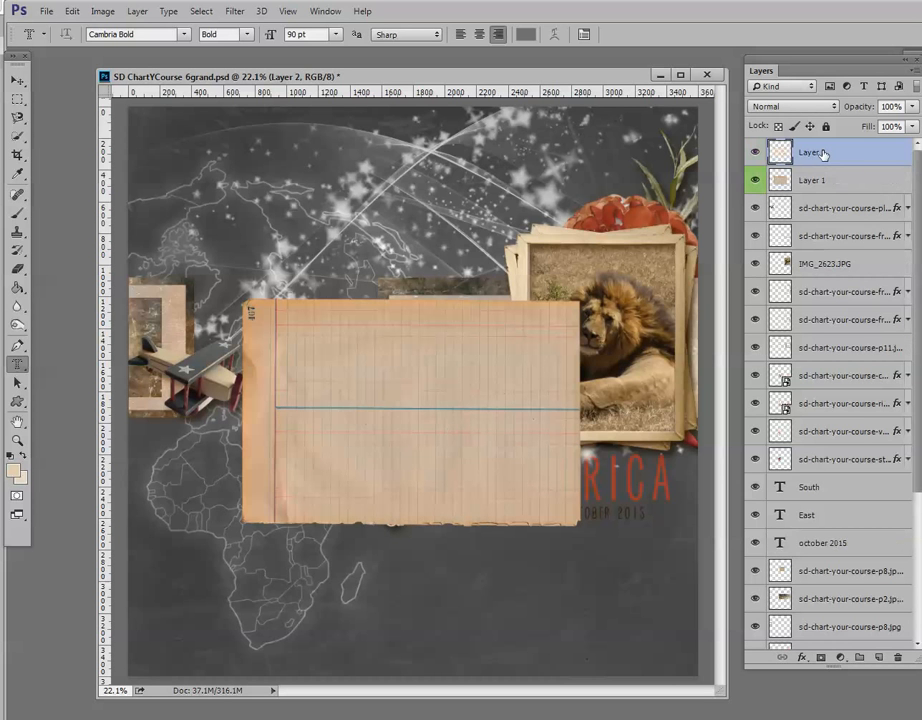
{"action": "left_click", "coordinate": [755, 180]}
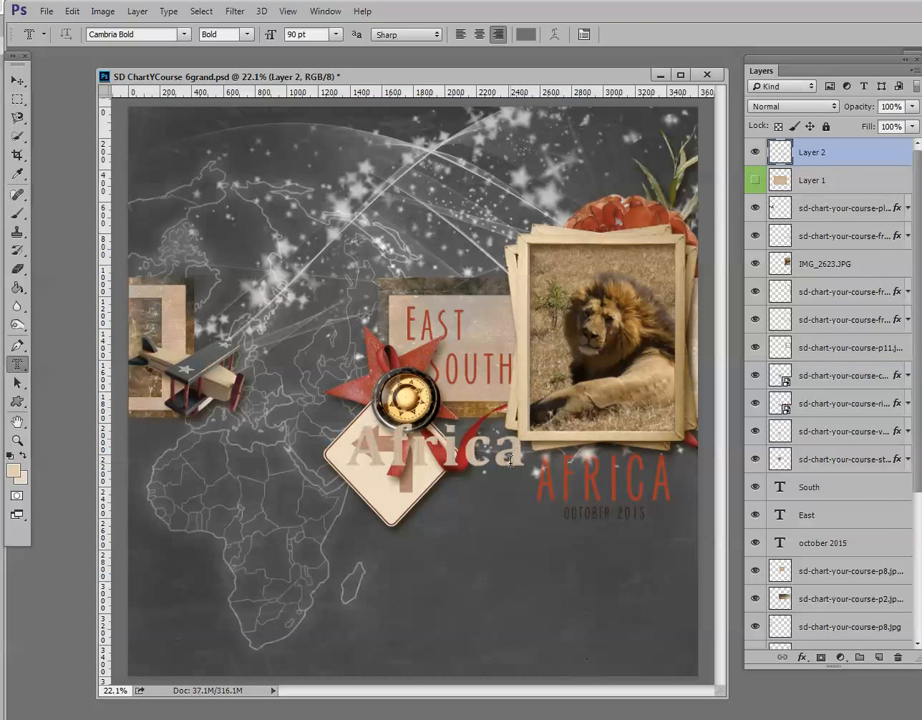
{"action": "left_click", "coordinate": [16, 79]}
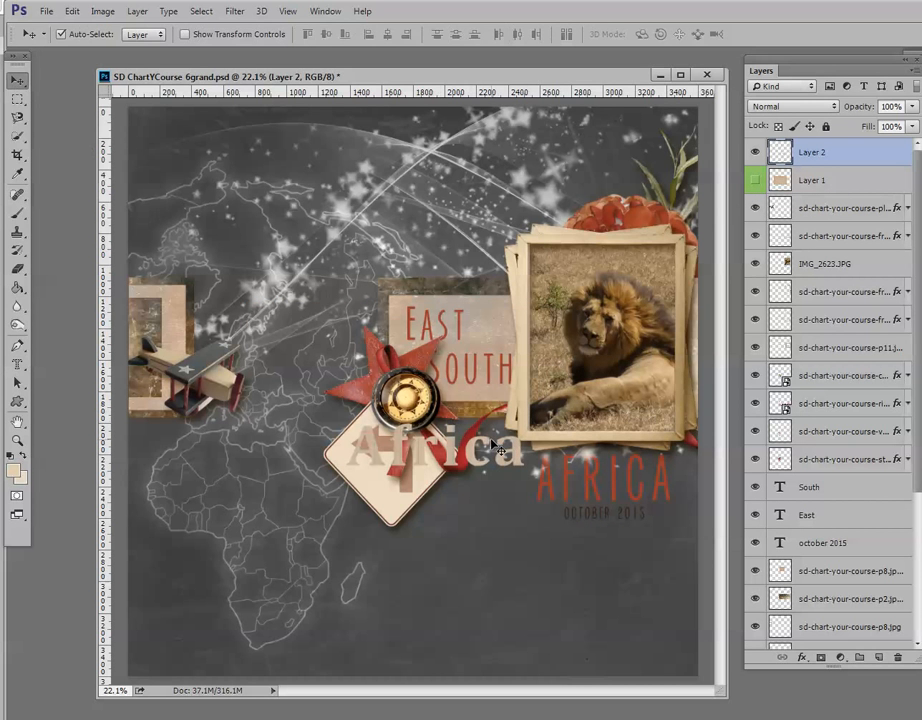
{"action": "left_click_drag", "start_coordinate": [515, 447], "coordinate": [512, 543]}
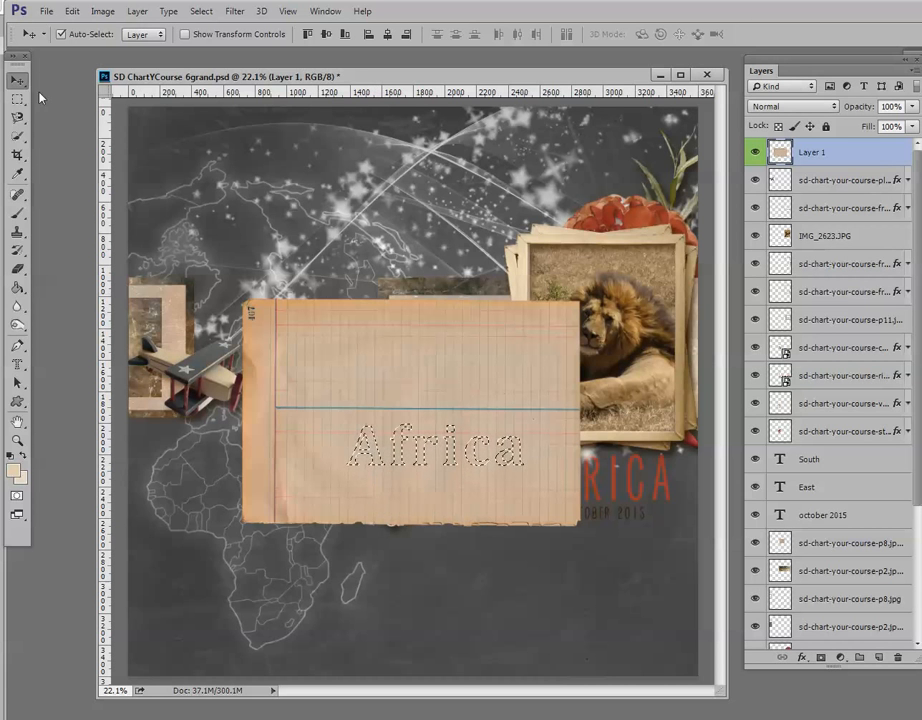
Cut the selected Africa lettering out of Layer 1 by moving it below the paper, and shift the whole deselected layer.
{"action": "left_click_drag", "start_coordinate": [373, 446], "coordinate": [406, 576]}
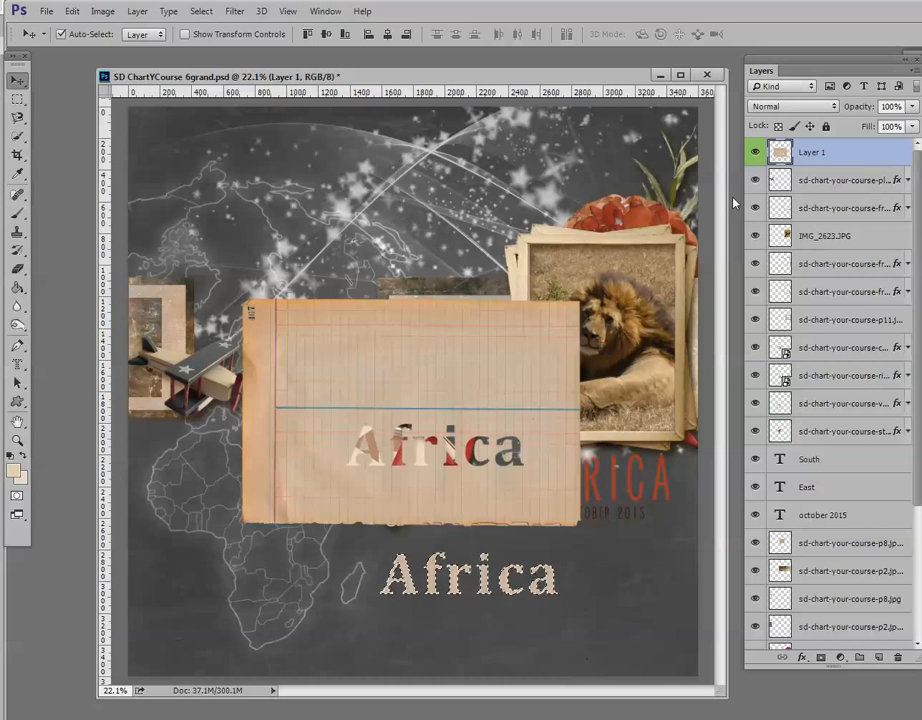
{"action": "key", "text": "ctrl+d"}
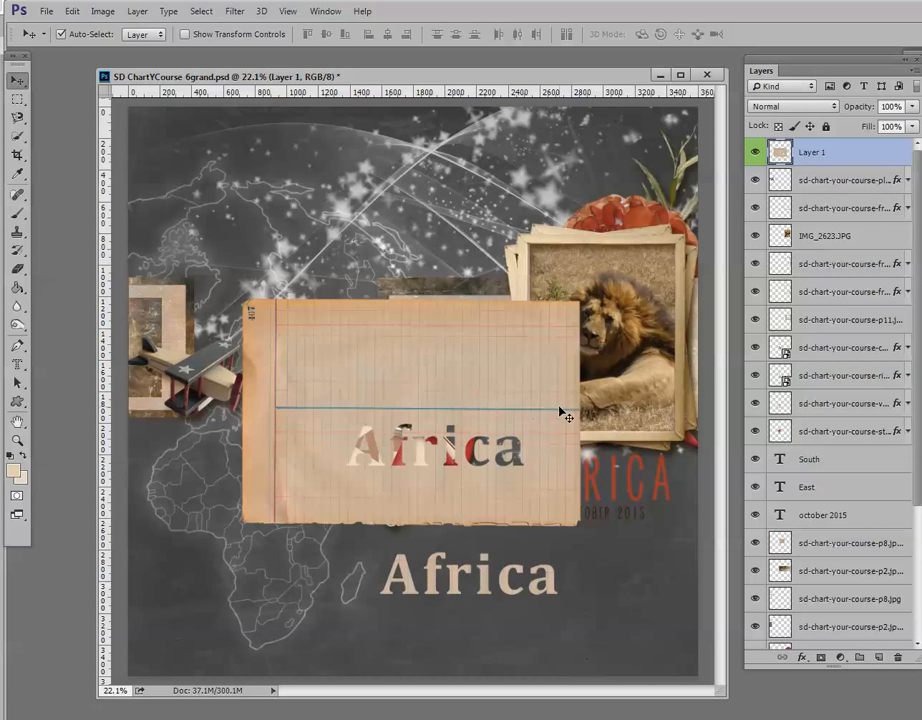
{"action": "left_click_drag", "start_coordinate": [518, 390], "coordinate": [470, 430]}
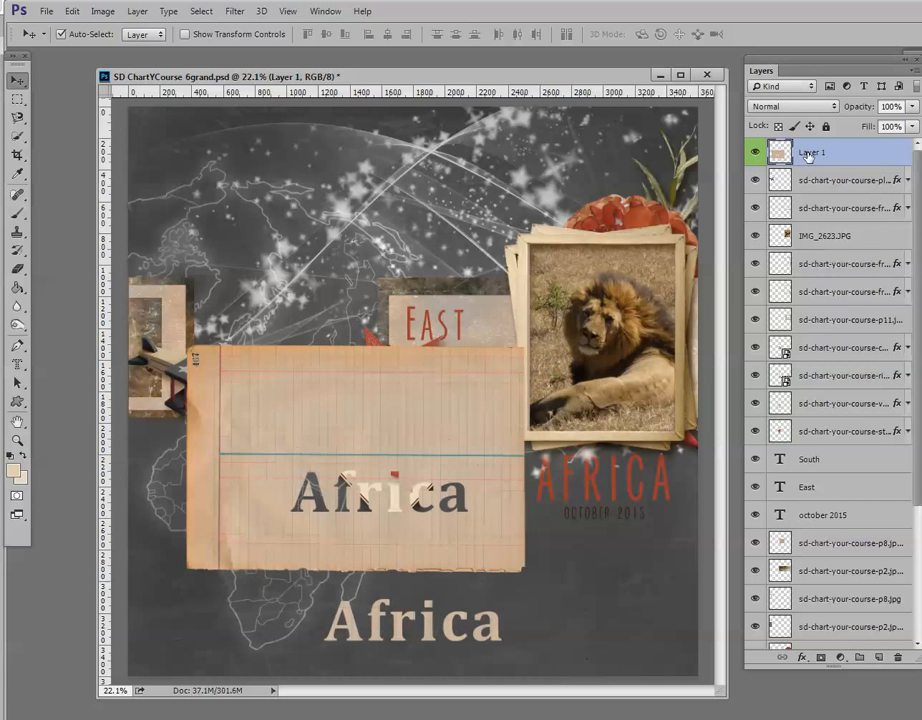
{"action": "mouse_move", "coordinate": [473, 551]}
{"action": "left_mouse_down"}
{"action": "mouse_move", "coordinate": [543, 543]}
{"action": "mouse_move", "coordinate": [440, 540]}
{"action": "mouse_move", "coordinate": [590, 549]}
{"action": "mouse_move", "coordinate": [549, 556]}
{"action": "mouse_move", "coordinate": [478, 543]}
{"action": "left_mouse_up"}
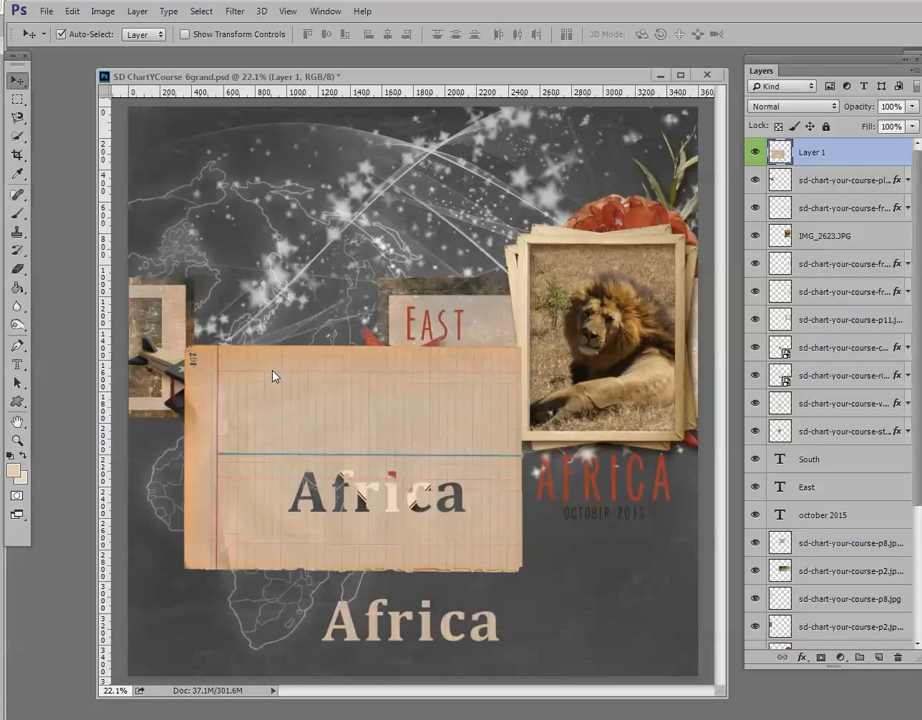
Undo the layer moves, the lettering cutout and the Africa selection on Layer 1.
{"action": "left_click", "coordinate": [369, 432]}
{"action": "key", "text": "ctrl+z"}
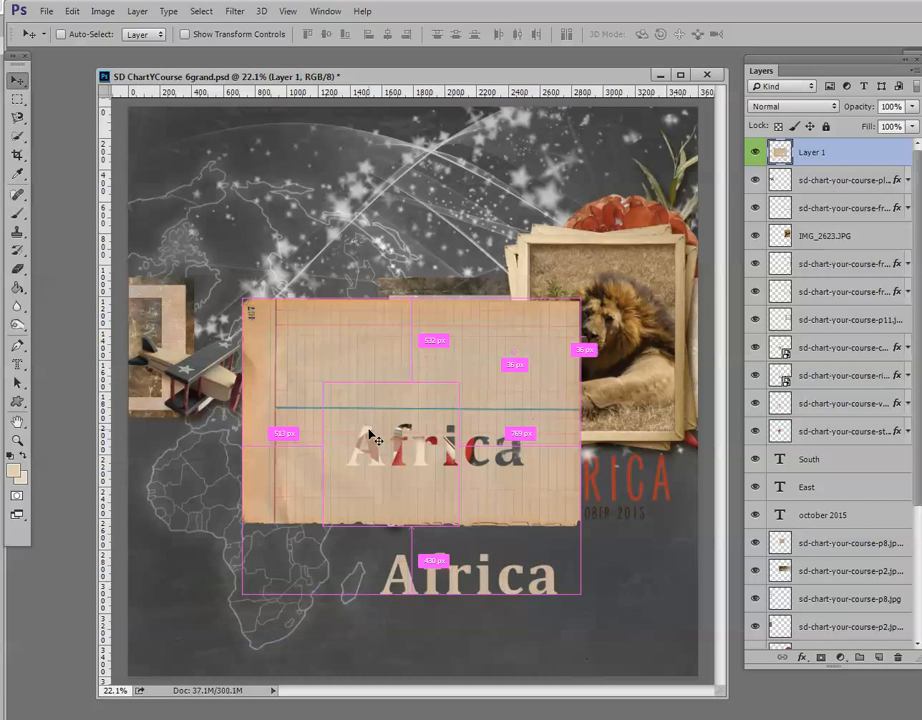
{"action": "key", "text": "ctrl+alt+z"}
{"action": "key", "text": "ctrl+alt+z"}
{"action": "key", "text": "ctrl+alt+z"}
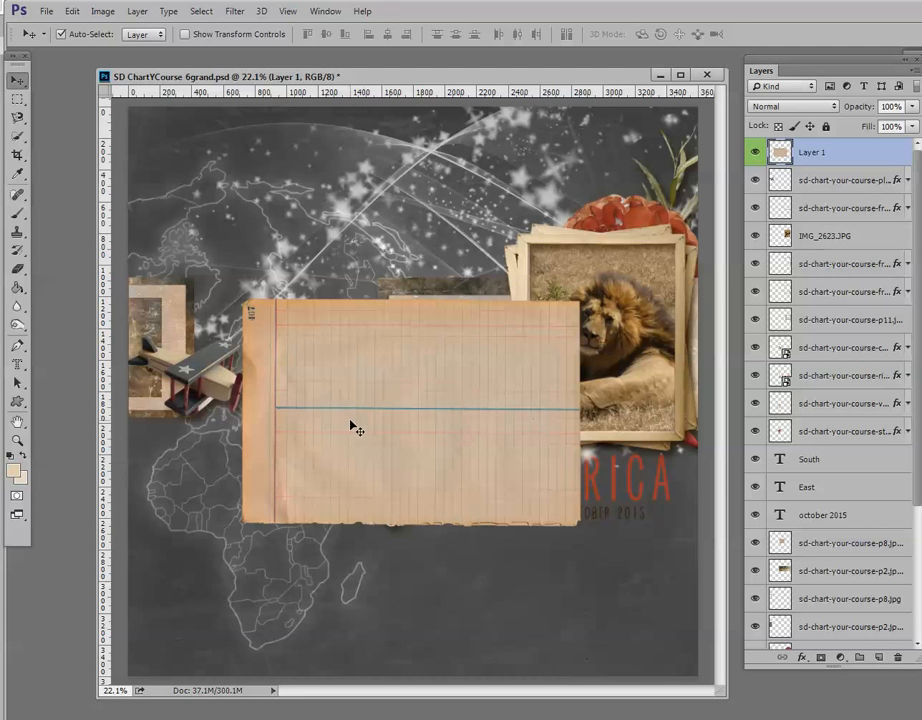
Create an "Africa" selection in 90 pt Cambria Bold over the lower part of the paper with the Horizontal Type Mask tool.
{"action": "left_click_drag", "start_coordinate": [16, 364], "coordinate": [62, 374]}
{"action": "left_click", "coordinate": [87, 392]}
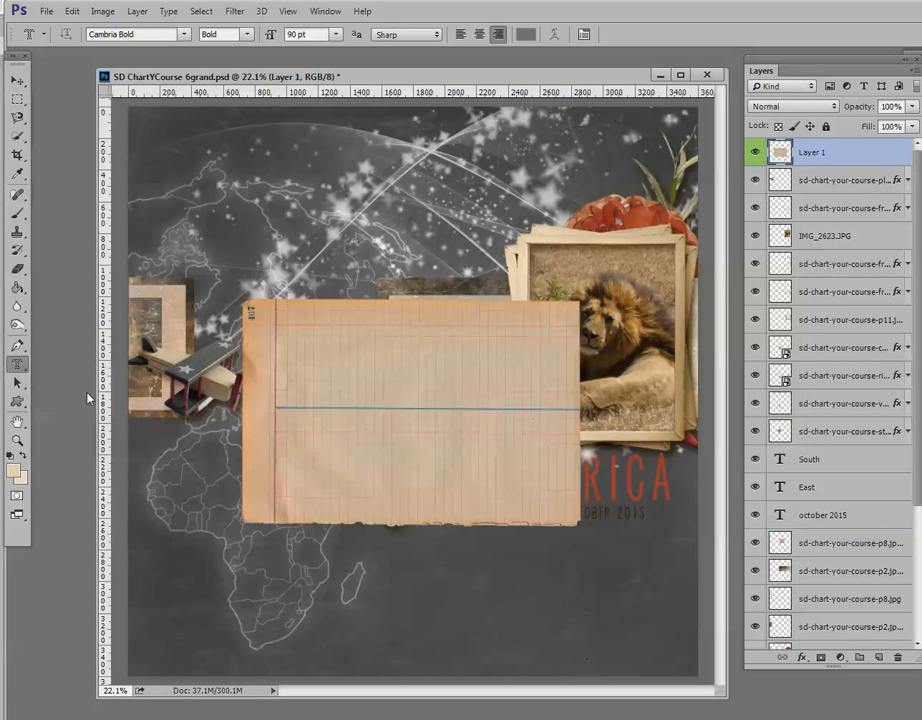
{"action": "left_click", "coordinate": [367, 433]}
{"action": "type", "text": "Africa"}
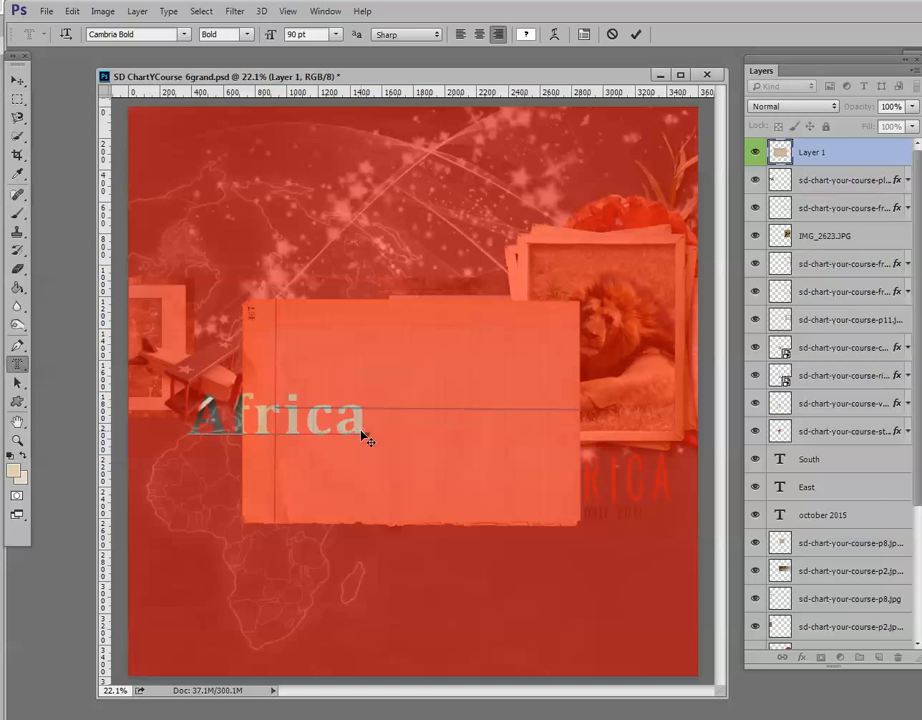
{"action": "left_click_drag", "start_coordinate": [365, 440], "coordinate": [619, 504]}
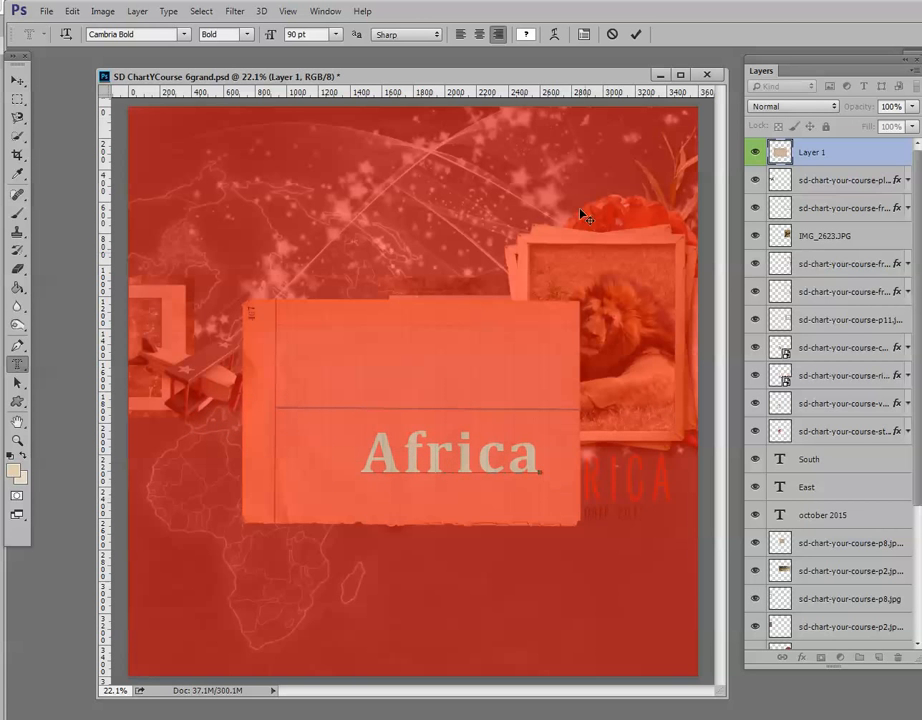
{"action": "left_click", "coordinate": [636, 33]}
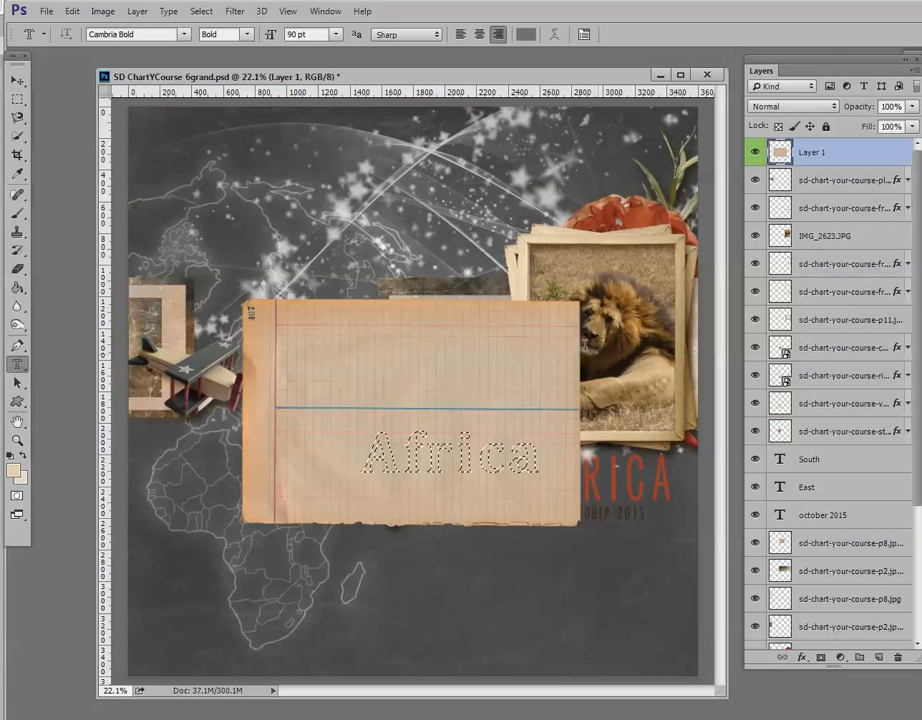
Copy the Africa-shaped paper area to a new layer and check it by briefly hiding Layer 1.
{"action": "key", "text": "v"}
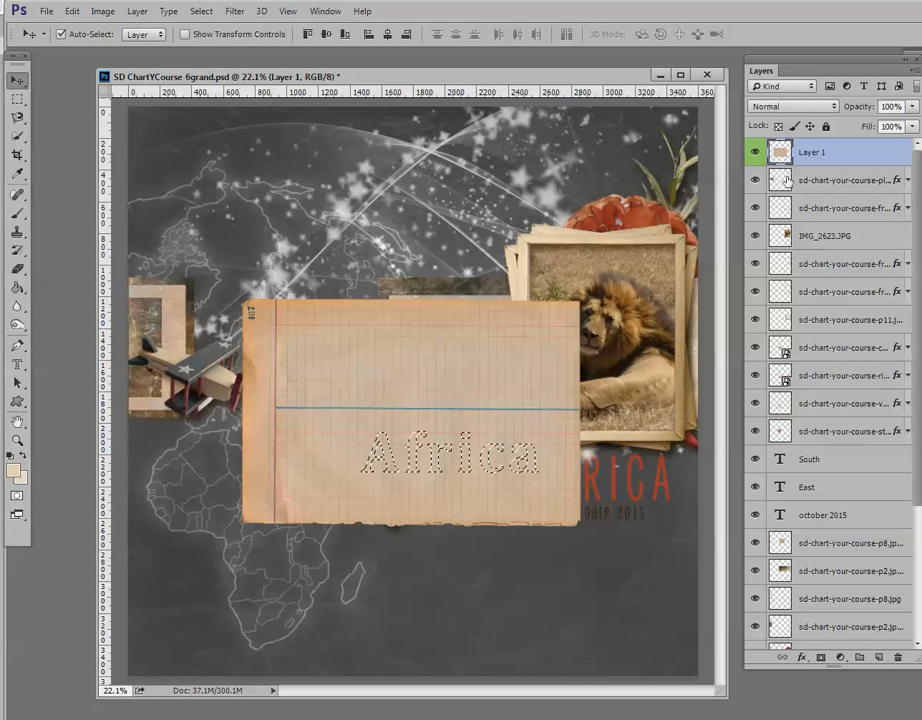
{"action": "key", "text": "ctrl+j"}
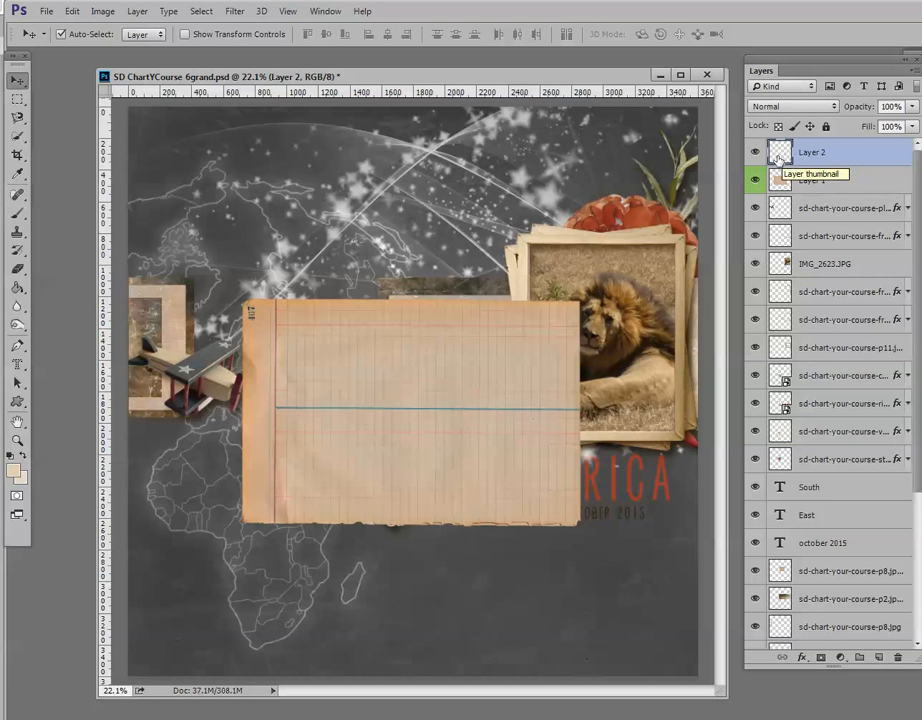
{"action": "left_click", "coordinate": [756, 180]}
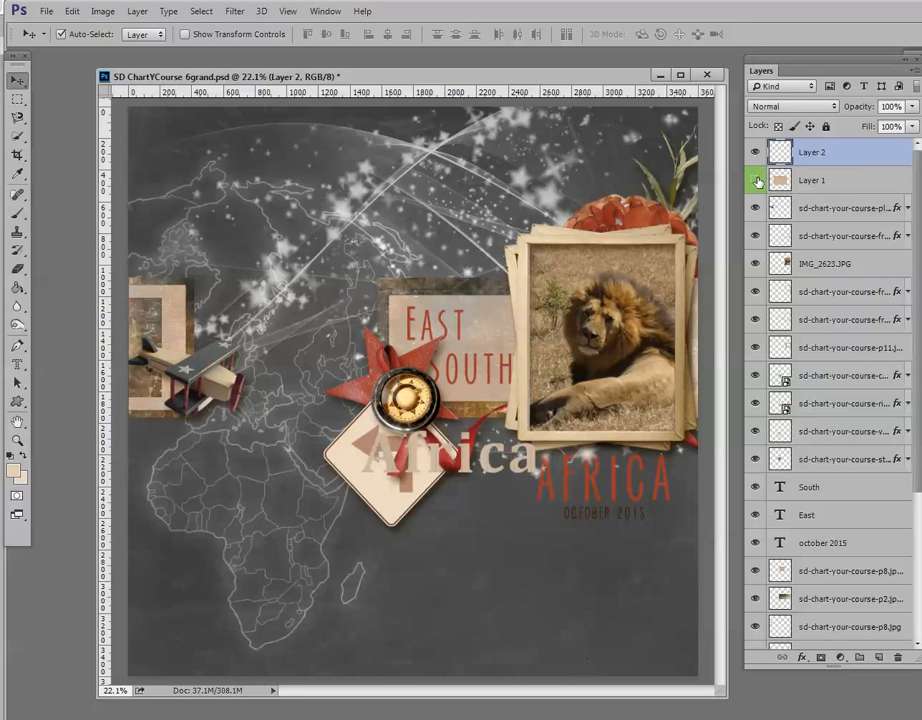
{"action": "left_click", "coordinate": [757, 181]}
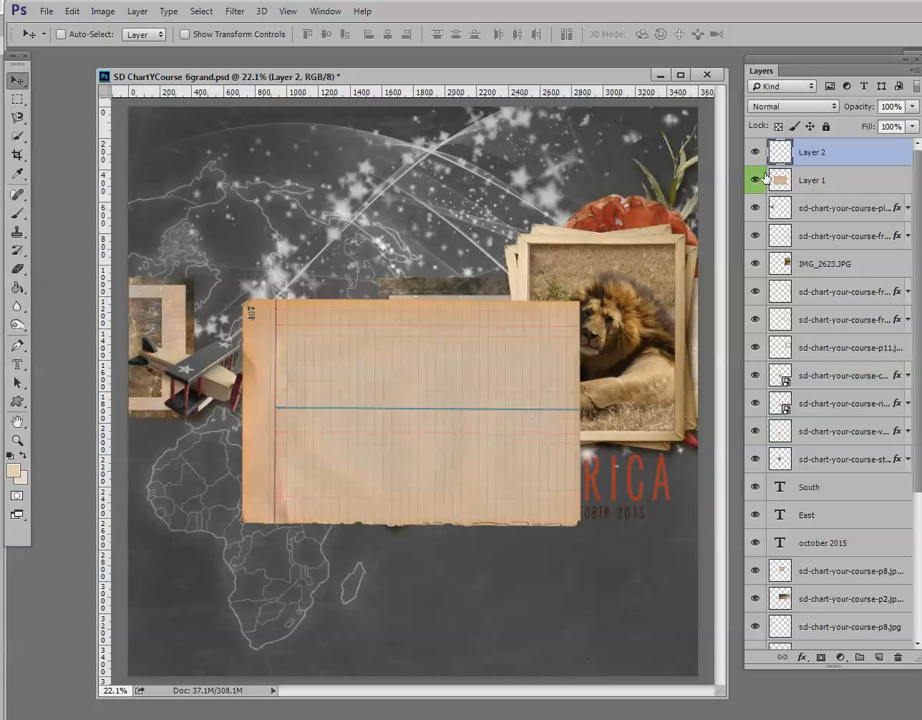
Delete the letter shapes of Layer 2 from the paper on Layer 1, clear the selection and hide Layer 2.
{"action": "left_click", "coordinate": [781, 157], "text": "ctrl"}
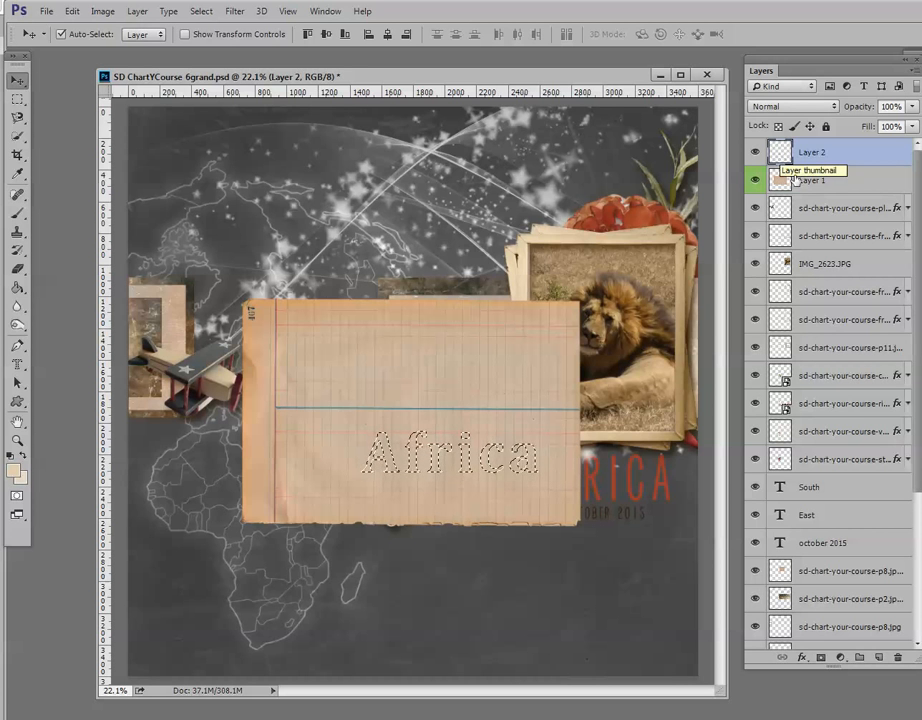
{"action": "left_click", "coordinate": [822, 181]}
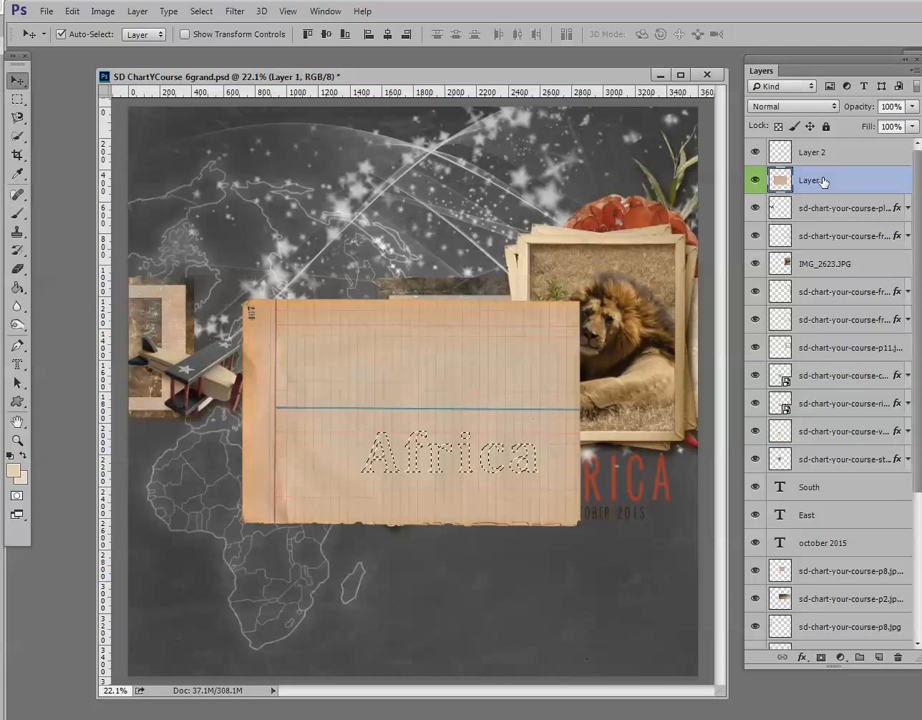
{"action": "key", "text": "Delete"}
{"action": "key", "text": "ctrl+d"}
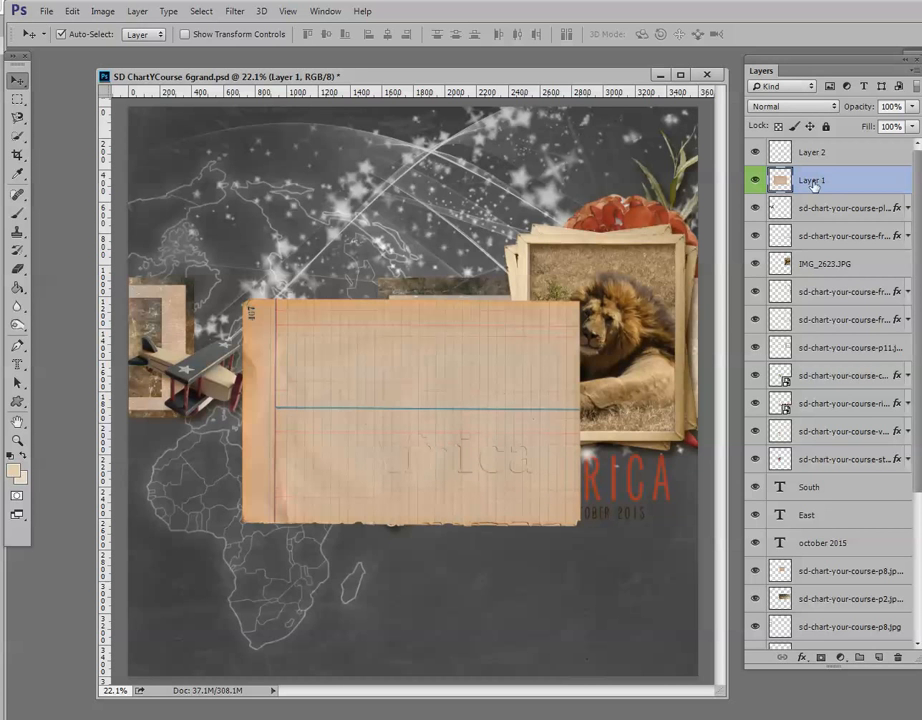
{"action": "left_click", "coordinate": [756, 153]}
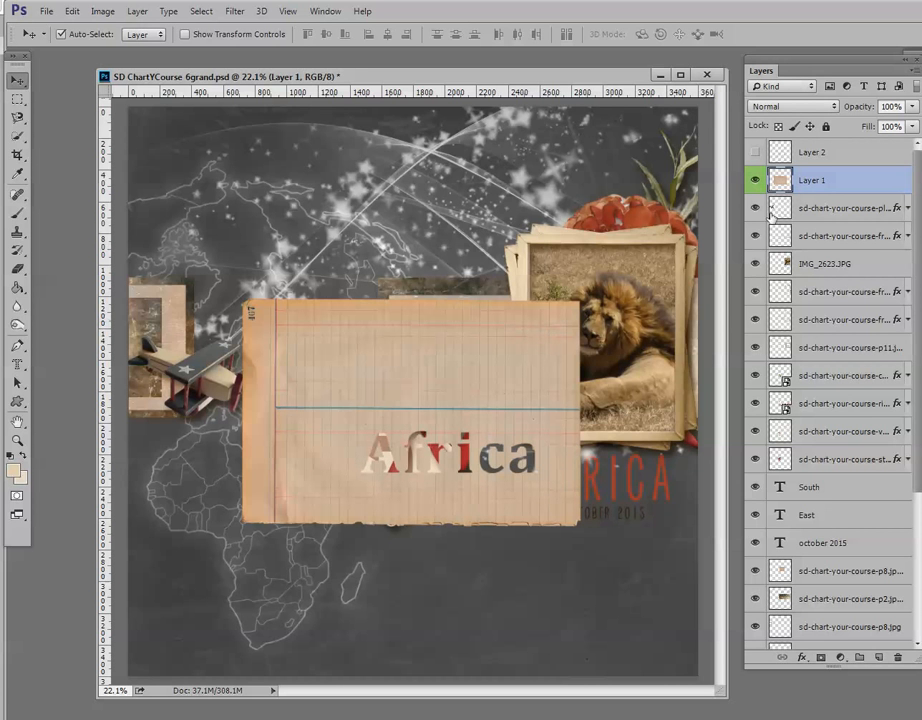
Move the cutout paper to the page's lower-left area, show Layer 2 and place its Africa lettering to the right of the paper.
{"action": "left_click_drag", "start_coordinate": [522, 346], "coordinate": [588, 471]}
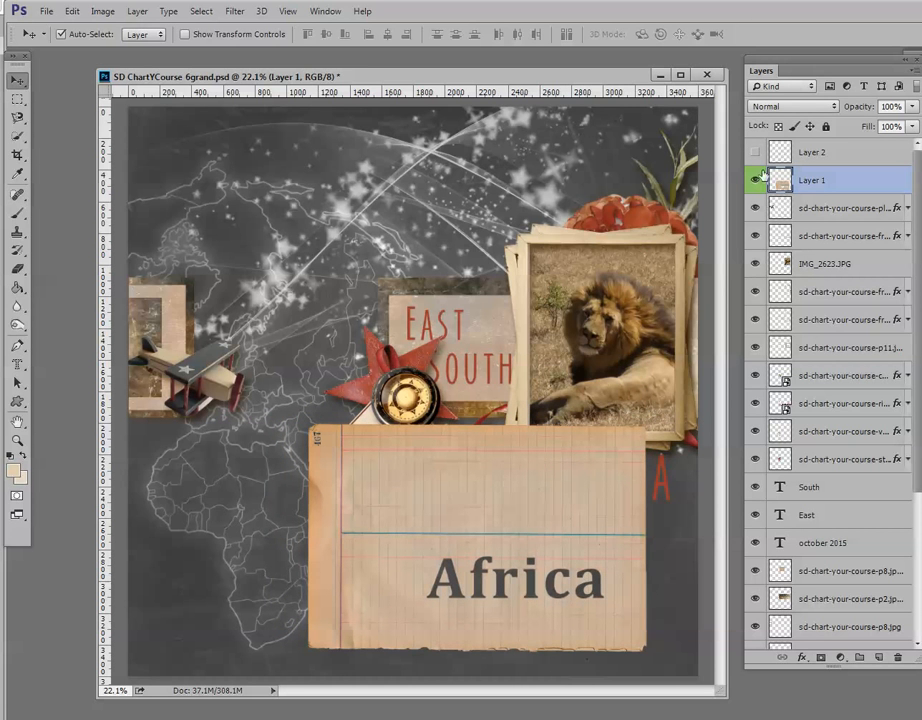
{"action": "left_click_drag", "start_coordinate": [520, 440], "coordinate": [385, 490]}
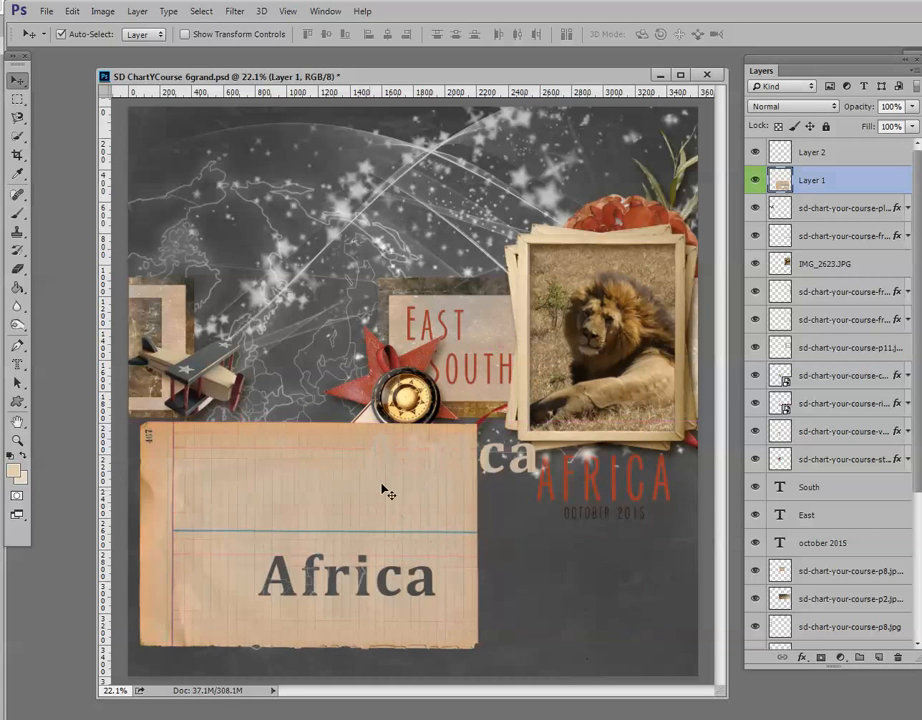
{"action": "left_click", "coordinate": [489, 485]}
{"action": "left_click_drag", "start_coordinate": [489, 485], "coordinate": [596, 580]}
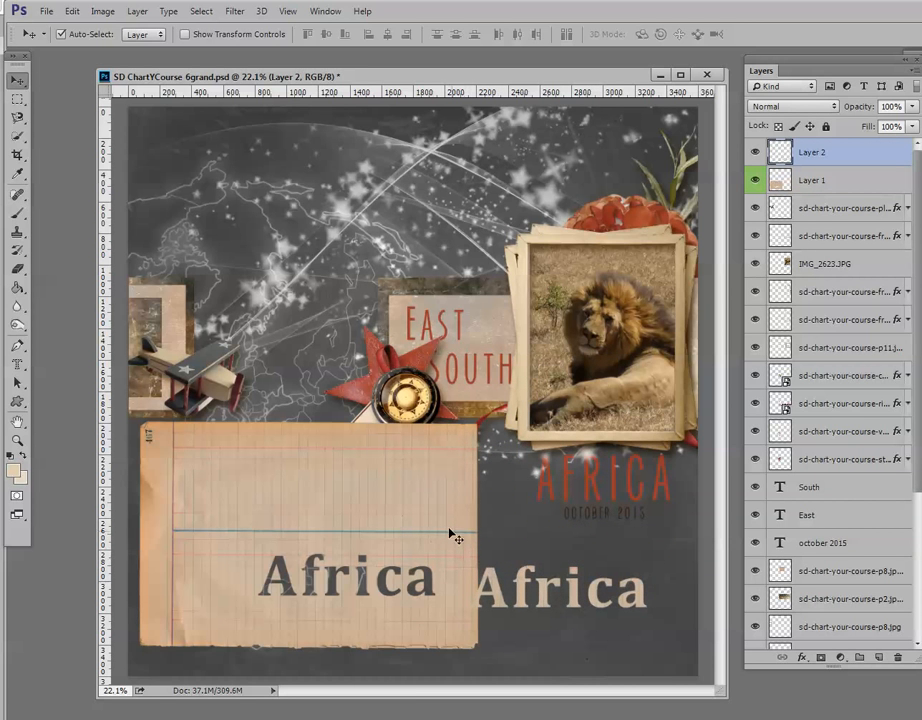
Move the Layer 2 Africa lettering directly below the lion photo and hide the cutout paper on Layer 1.
{"action": "left_click", "coordinate": [421, 494]}
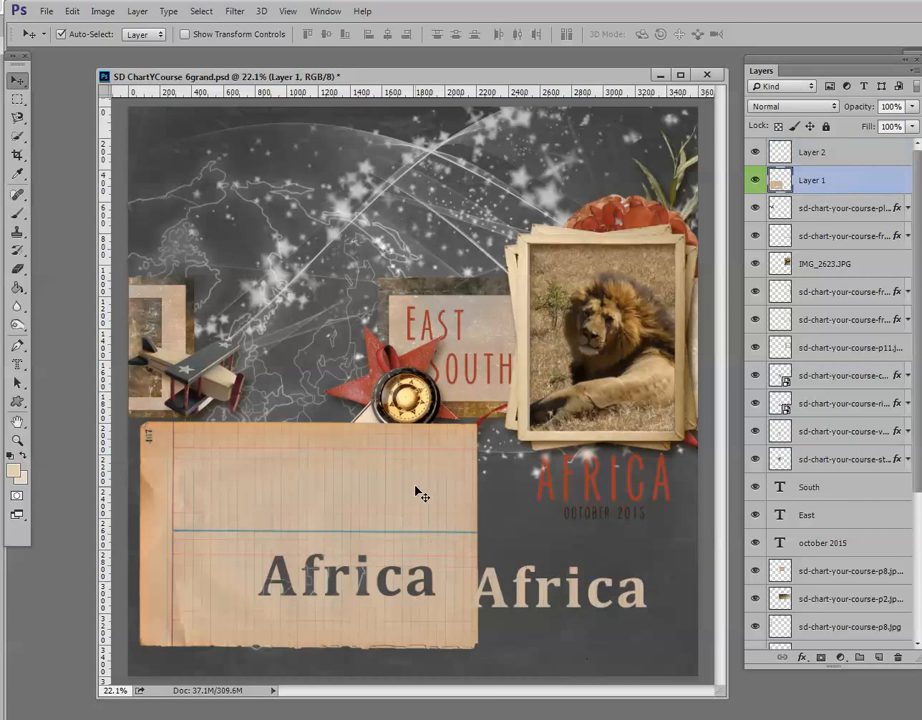
{"action": "left_click", "coordinate": [524, 581]}
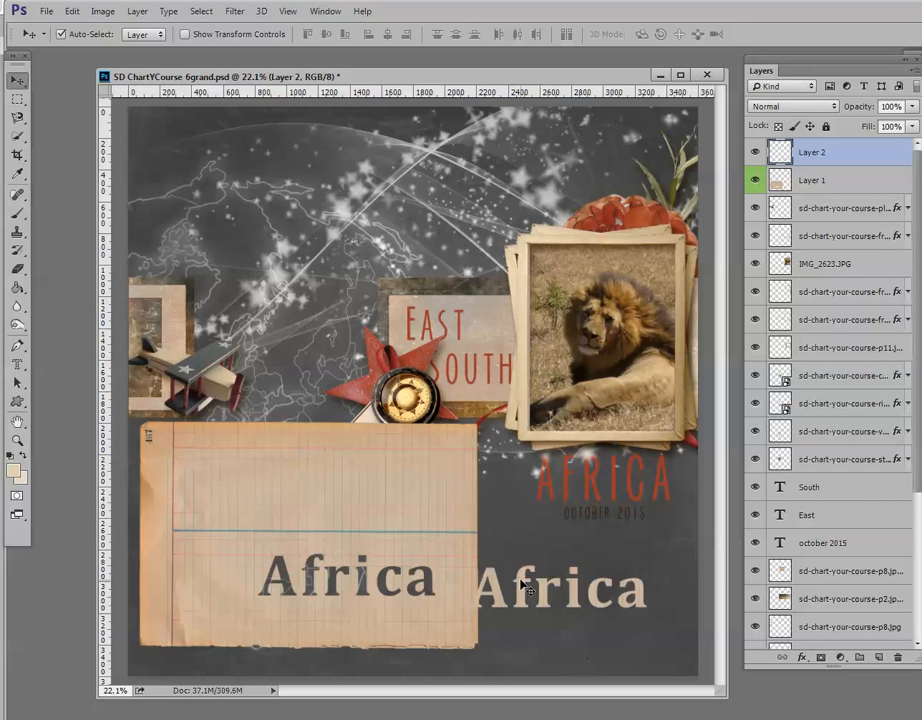
{"action": "left_click_drag", "start_coordinate": [524, 588], "coordinate": [552, 472]}
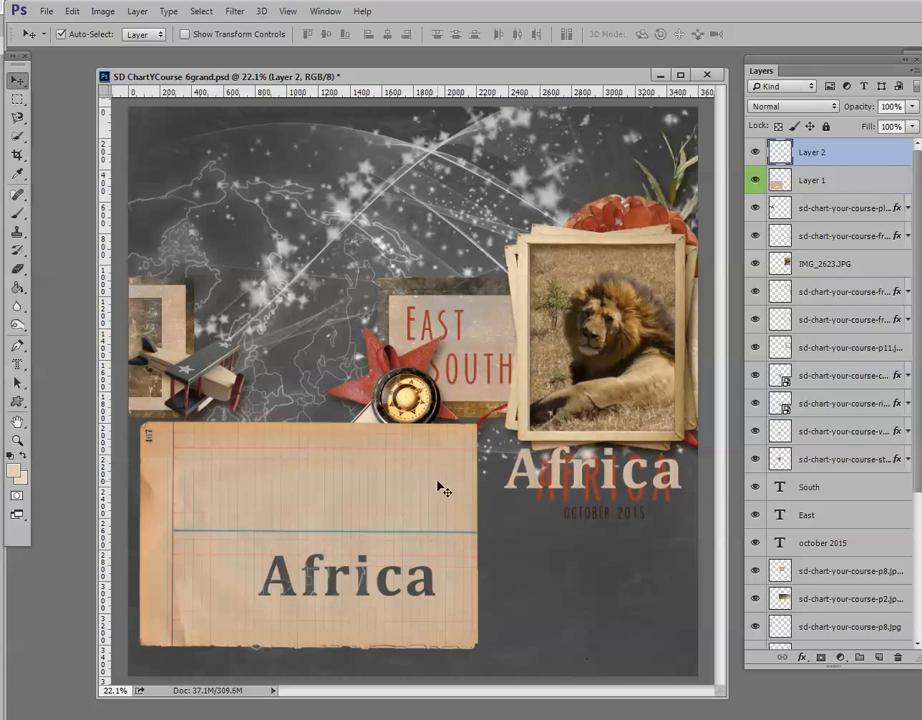
{"action": "left_click", "coordinate": [441, 489]}
{"action": "left_click", "coordinate": [757, 180]}
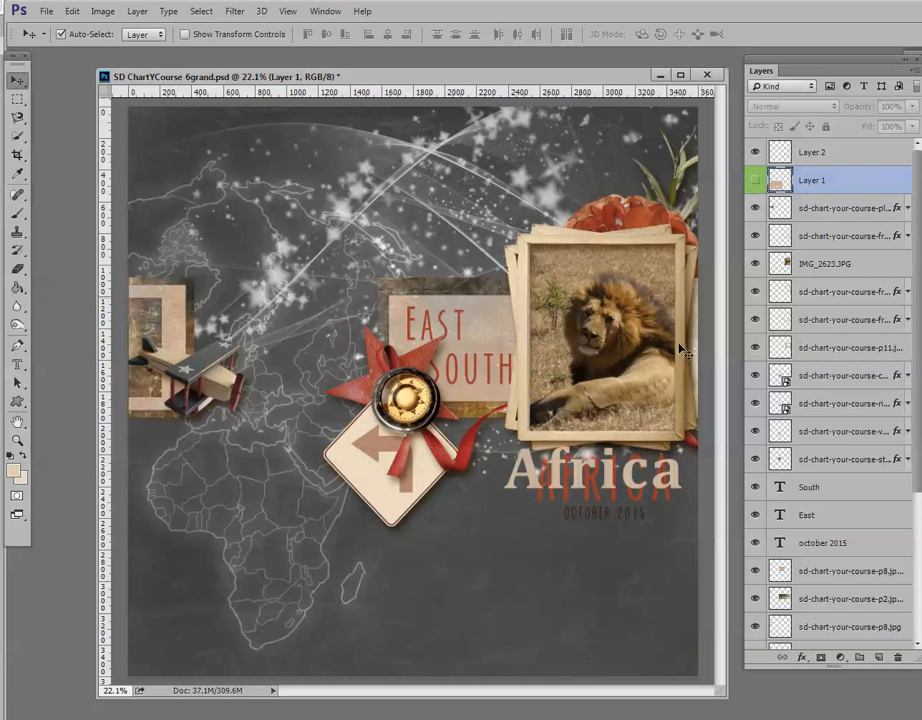
Hide the red africa text layer and nudge the paper lettering slightly down below the lion photo.
{"action": "left_click", "coordinate": [640, 505]}
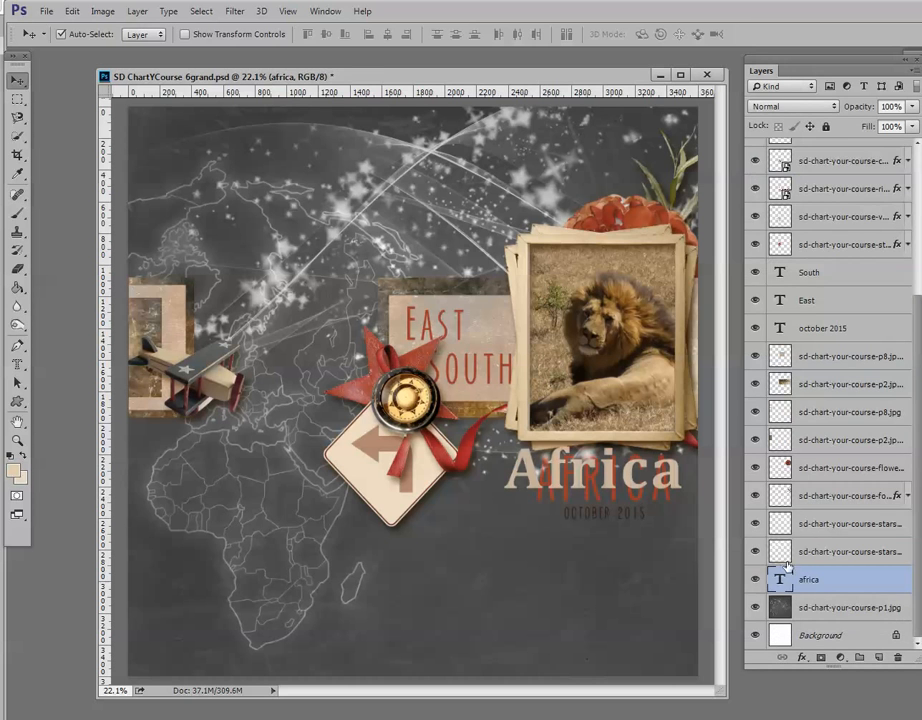
{"action": "left_click", "coordinate": [672, 500]}
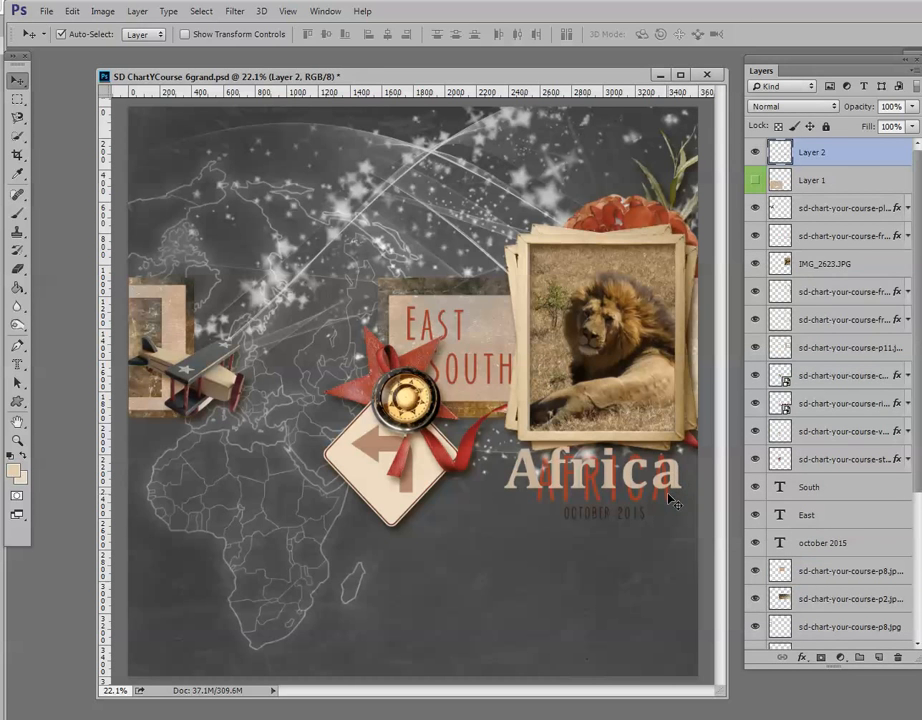
{"action": "left_click", "coordinate": [672, 500]}
{"action": "left_click", "coordinate": [757, 579]}
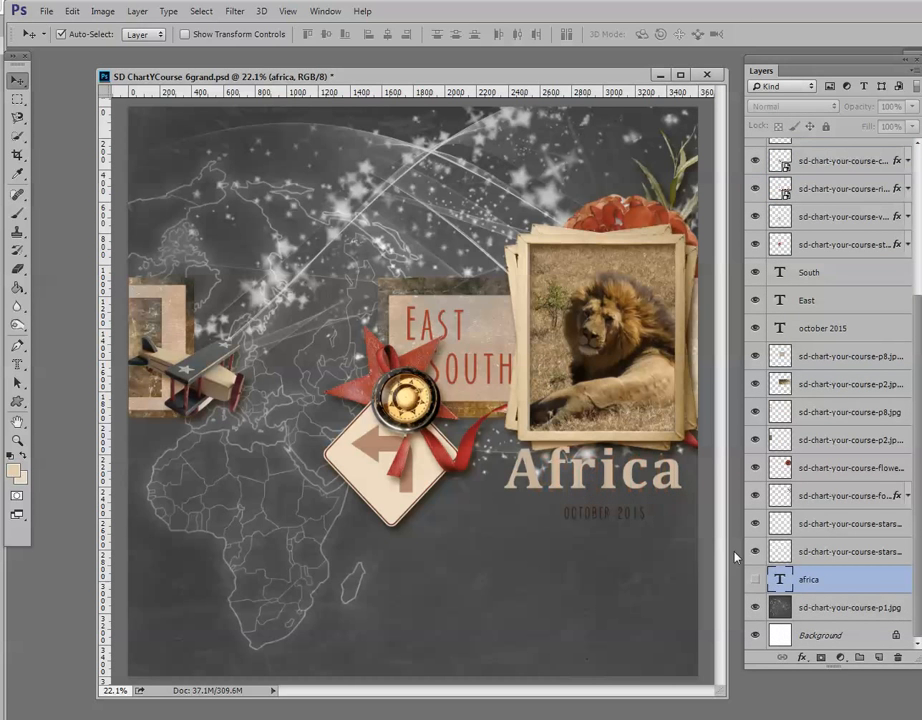
{"action": "left_click", "coordinate": [675, 450]}
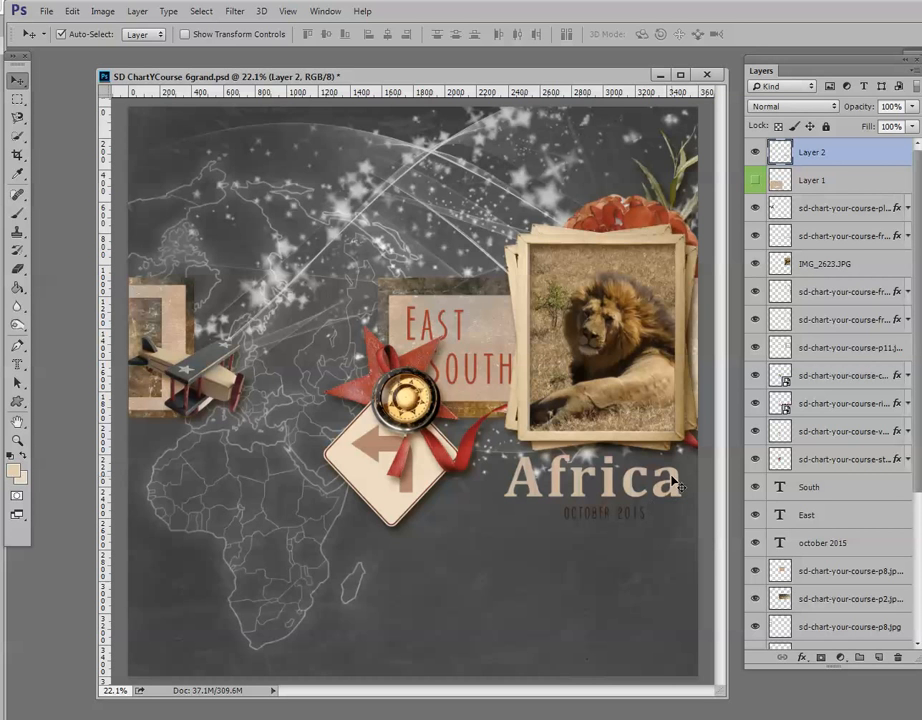
{"action": "left_click_drag", "start_coordinate": [676, 483], "coordinate": [680, 487]}
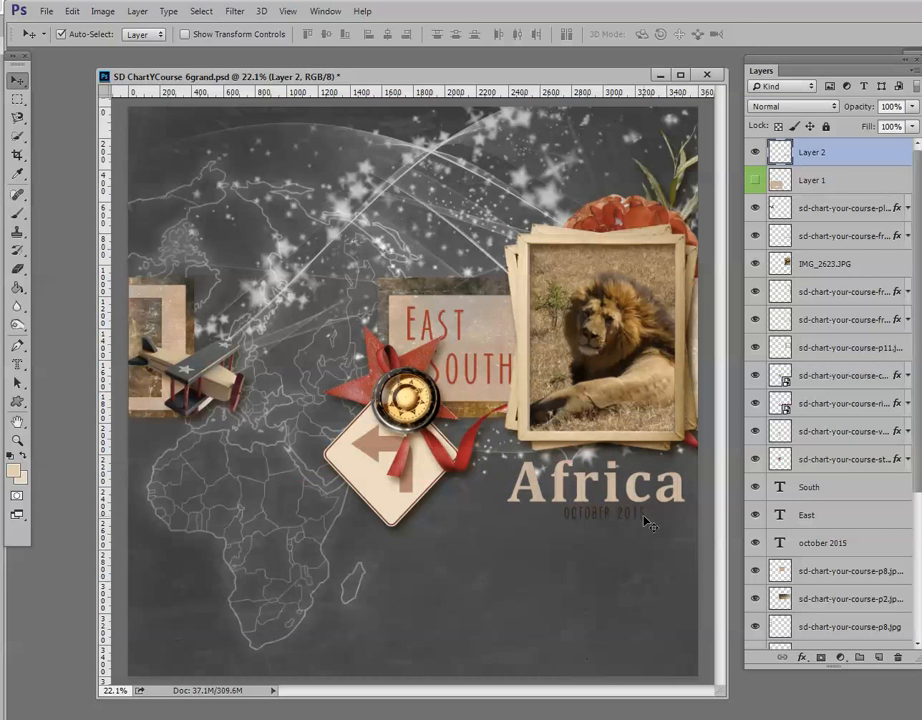
Recolor the "october 2015" text with the tan sampled from the photo frame and move it down and right under the Africa lettering.
{"action": "left_click", "coordinate": [645, 520]}
{"action": "double_click", "coordinate": [778, 330]}
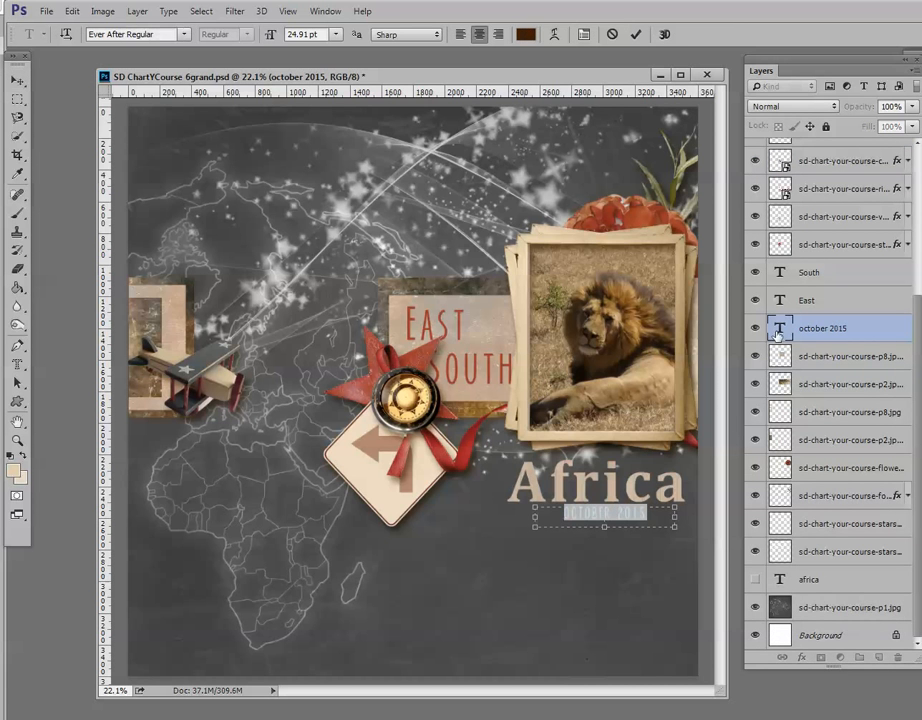
{"action": "left_click", "coordinate": [533, 35]}
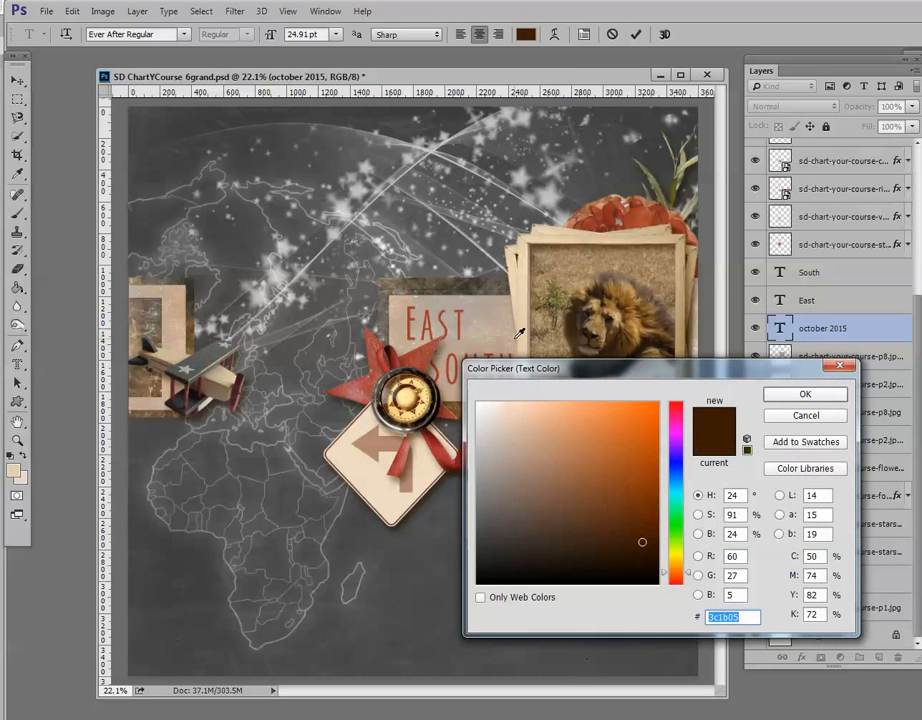
{"action": "left_click", "coordinate": [527, 335]}
{"action": "left_click", "coordinate": [772, 398]}
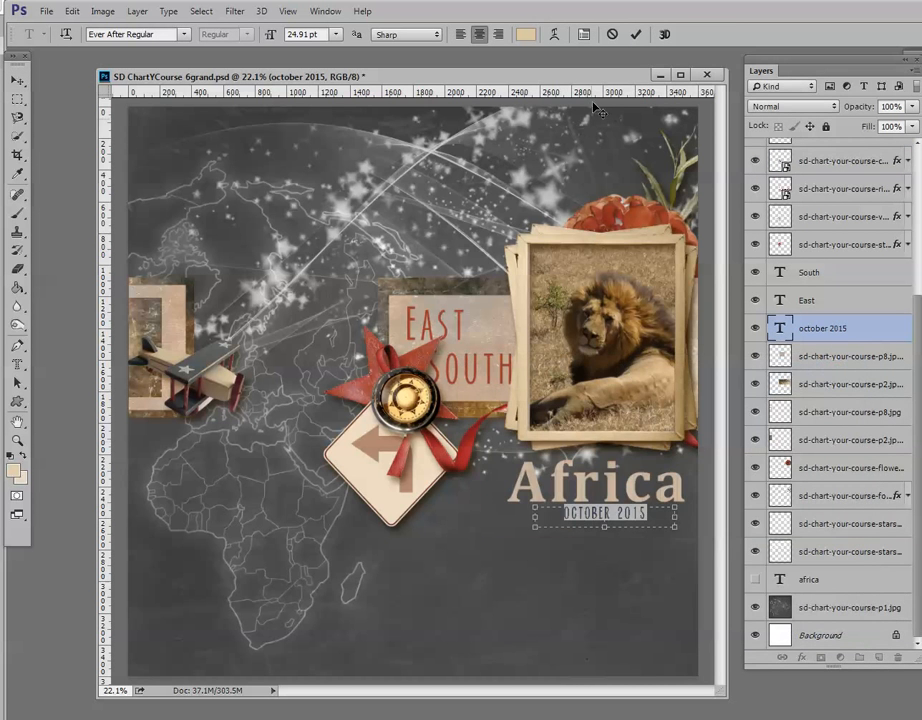
{"action": "left_click", "coordinate": [637, 35]}
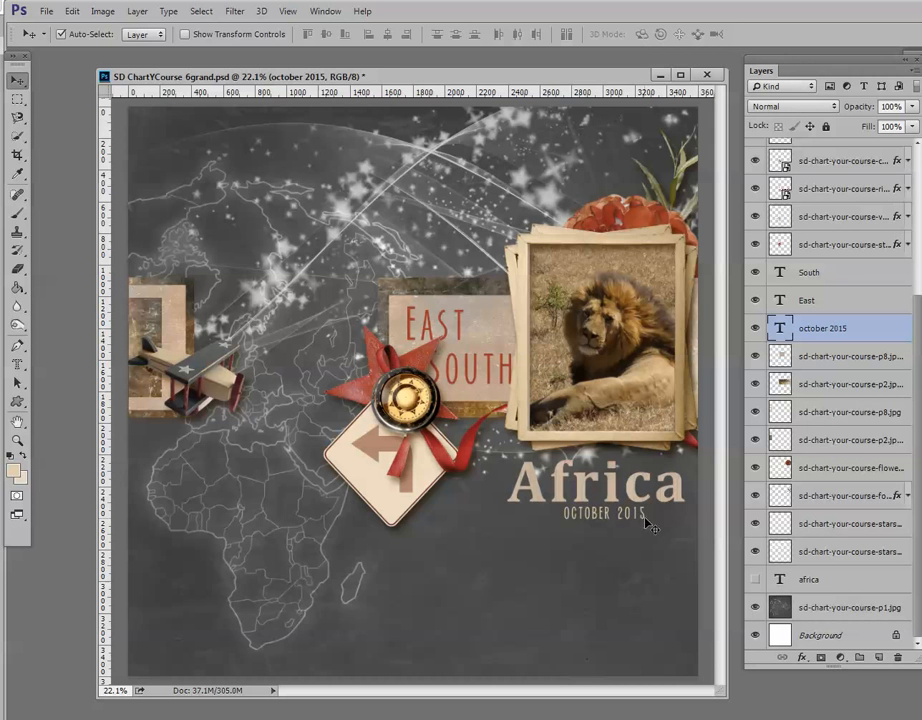
{"action": "left_click_drag", "start_coordinate": [650, 525], "coordinate": [681, 536]}
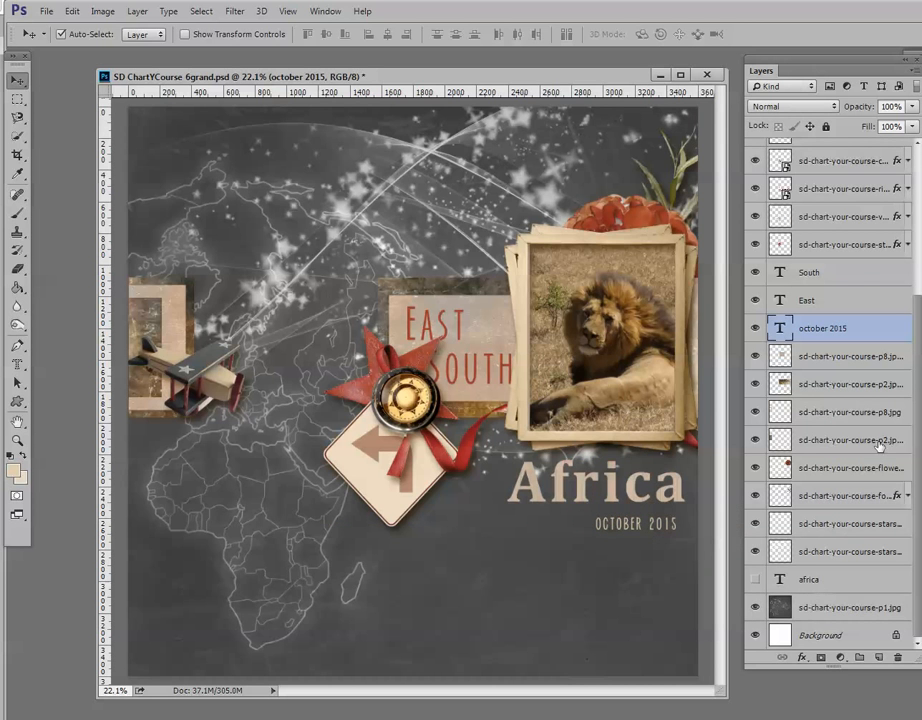
Hide the Layer 2 lettering, show Layer 1 and move the cutout paper to just below the compass.
{"action": "scroll", "coordinate": [912, 330], "scroll_direction": "up", "scroll_amount": 5}
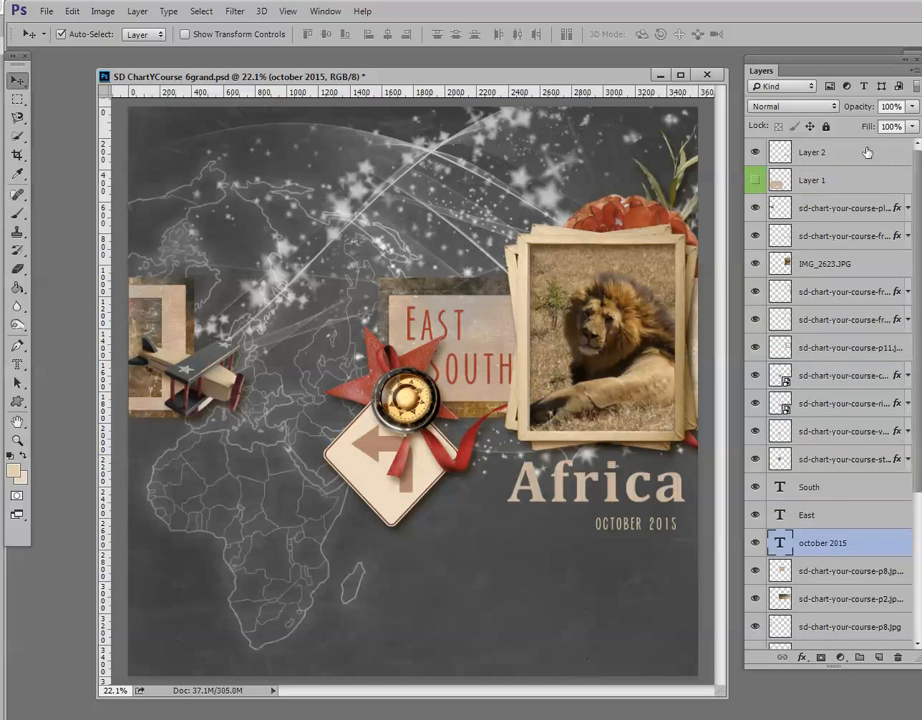
{"action": "left_click", "coordinate": [785, 152]}
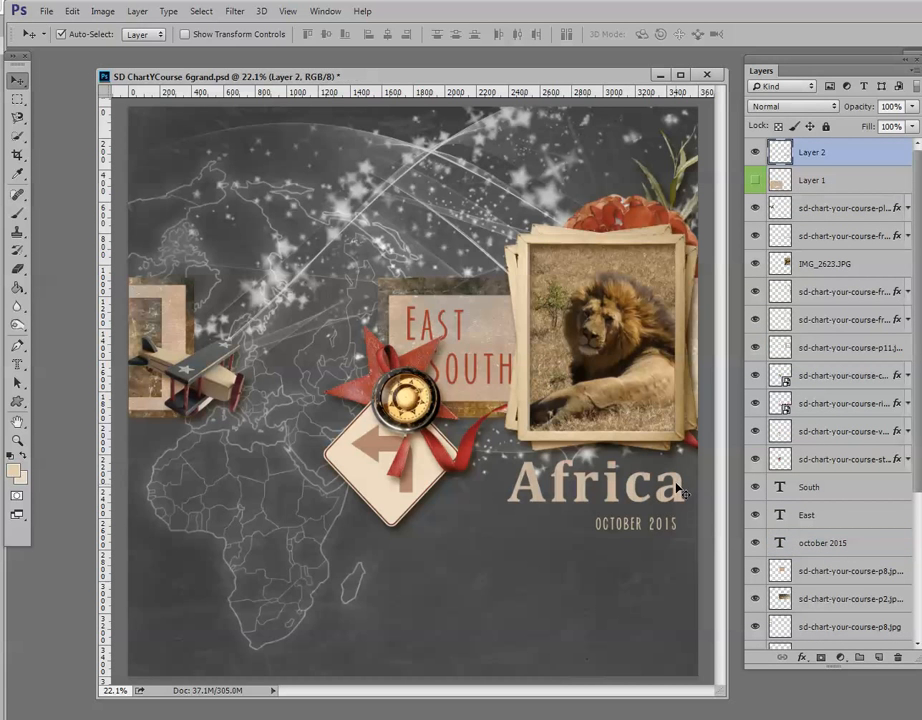
{"action": "left_click", "coordinate": [756, 152]}
{"action": "left_click", "coordinate": [756, 180]}
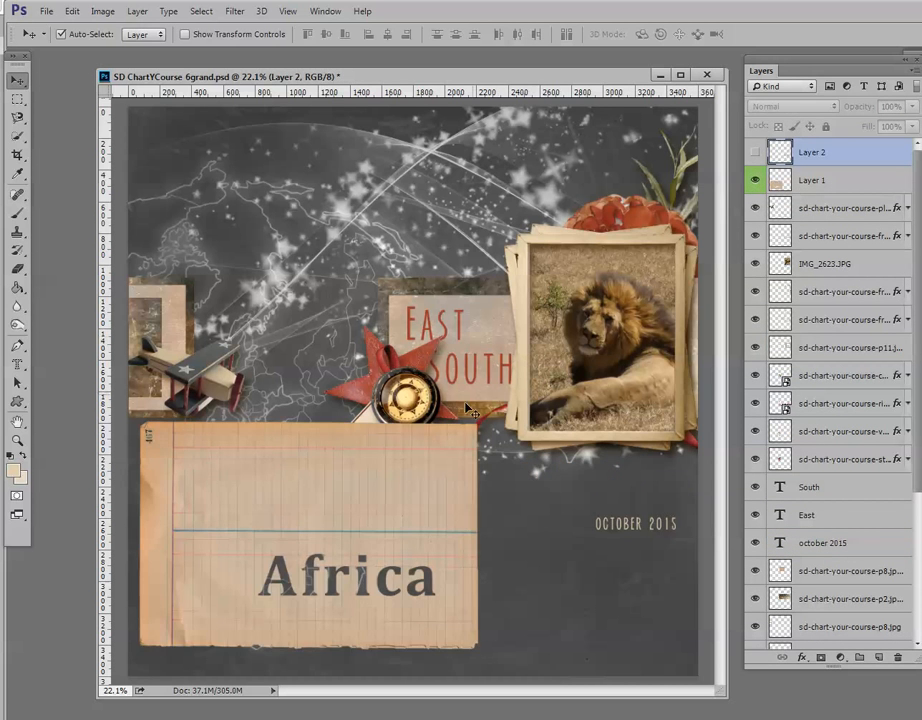
{"action": "left_click_drag", "start_coordinate": [387, 475], "coordinate": [465, 446]}
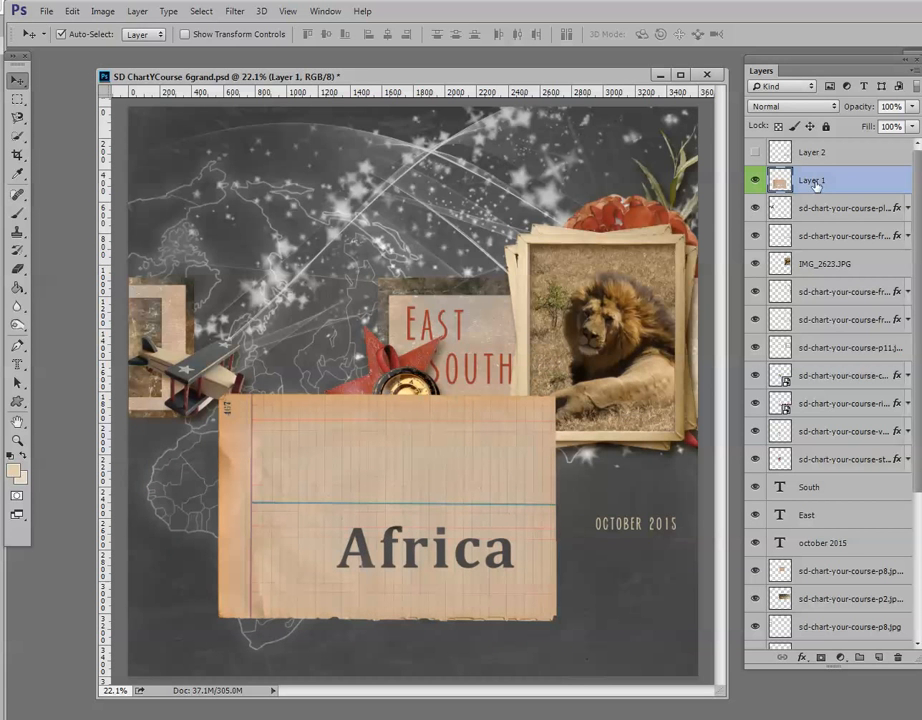
{"action": "left_click_drag", "start_coordinate": [495, 445], "coordinate": [467, 481]}
Mark the sd-chart-your-course-p2.jpg copy layer with a blue label and move Layer 1 directly beneath it in the layer order.
{"action": "left_click", "coordinate": [476, 418]}
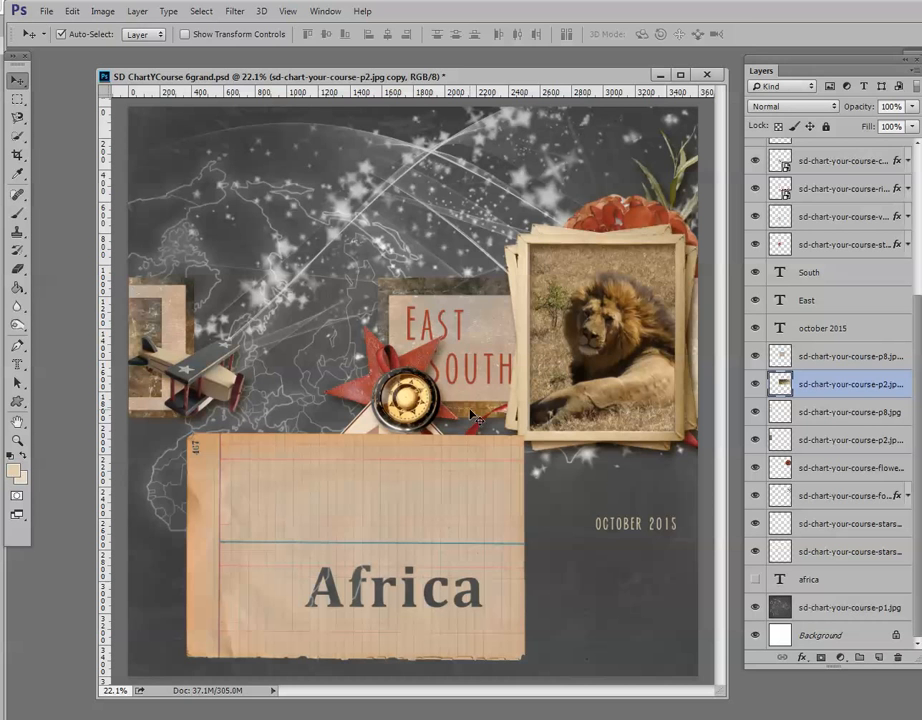
{"action": "right_click", "coordinate": [813, 388]}
{"action": "left_click", "coordinate": [766, 646]}
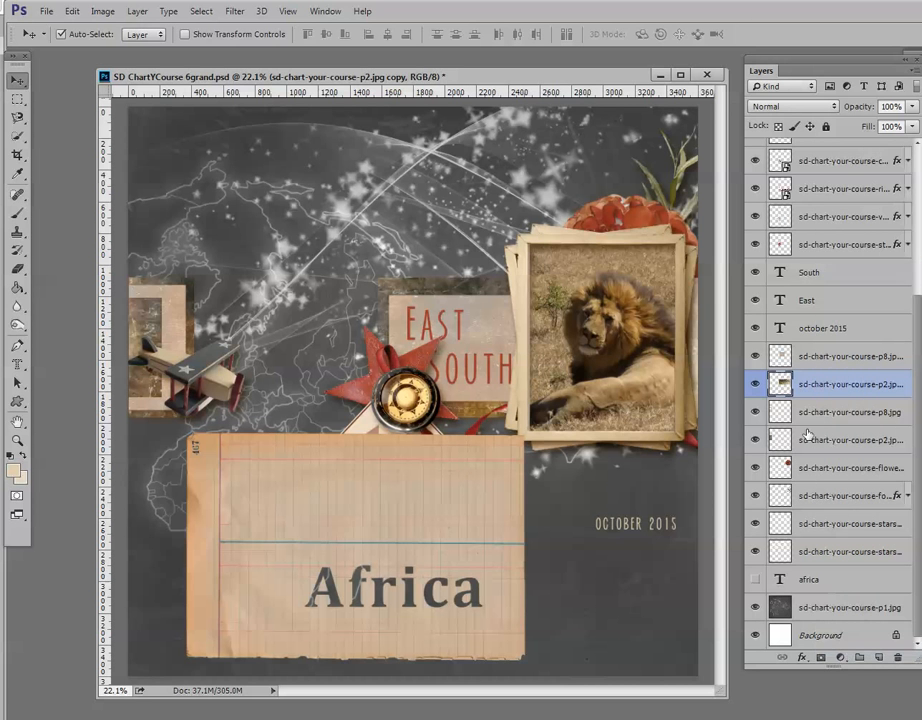
{"action": "left_click", "coordinate": [424, 486]}
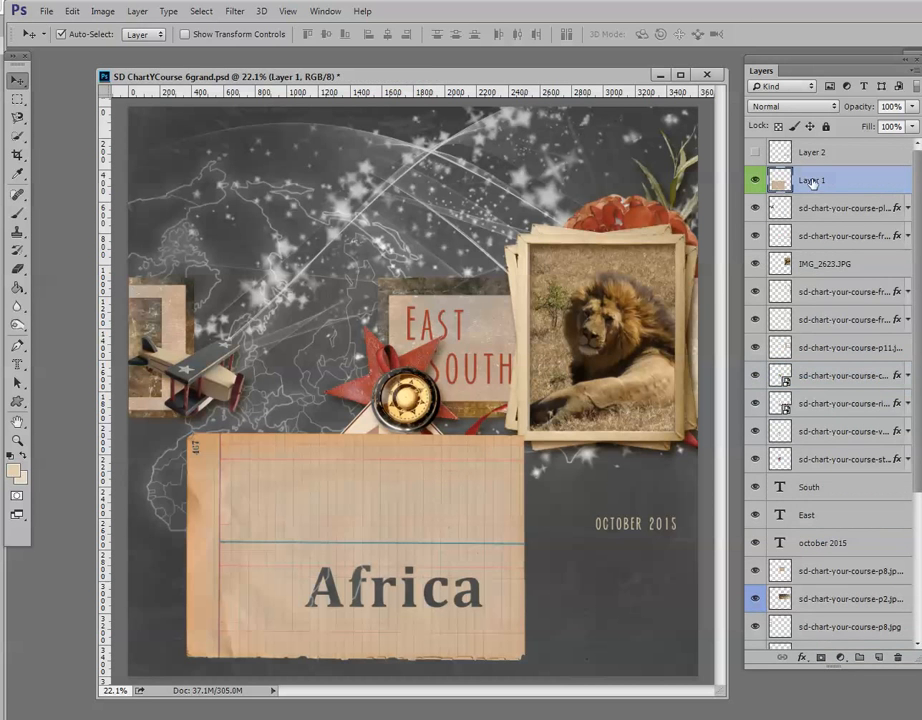
{"action": "left_click_drag", "start_coordinate": [813, 184], "coordinate": [800, 660]}
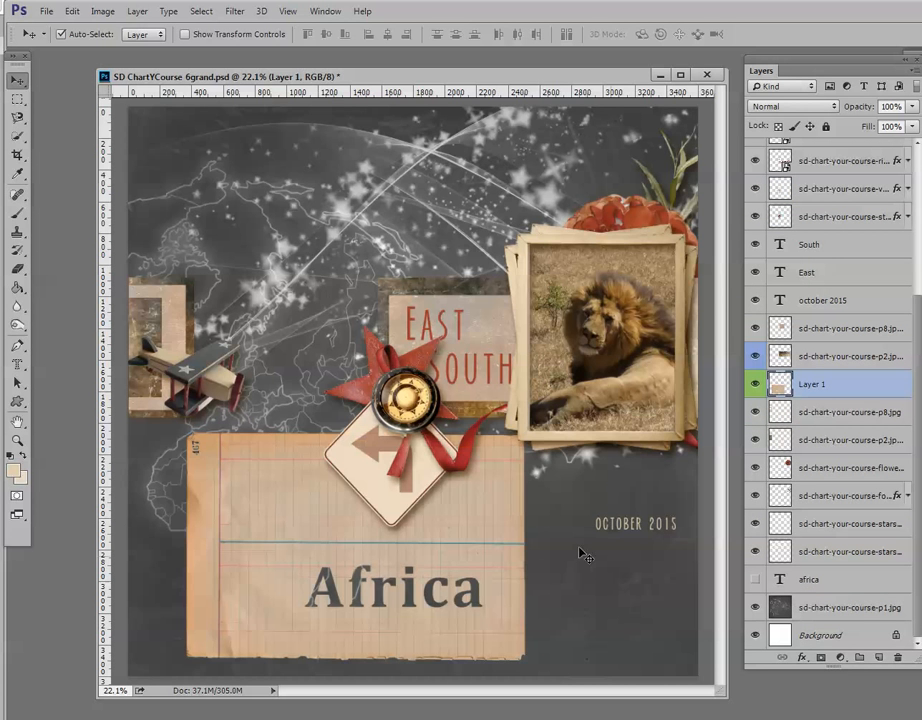
Tuck the cutout paper behind the lion photo with its Africa letters showing below the frame, and place the date text under the paper.
{"action": "left_click_drag", "start_coordinate": [473, 551], "coordinate": [639, 432]}
{"action": "left_click_drag", "start_coordinate": [652, 523], "coordinate": [659, 566]}
{"action": "left_click_drag", "start_coordinate": [639, 510], "coordinate": [638, 522]}
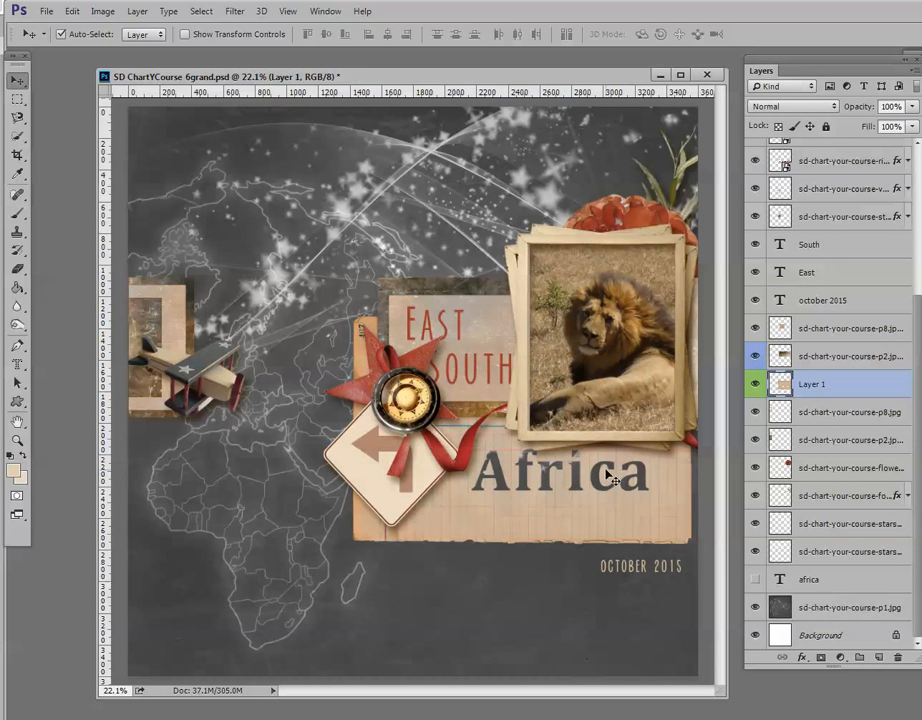
{"action": "left_click_drag", "start_coordinate": [597, 474], "coordinate": [603, 476]}
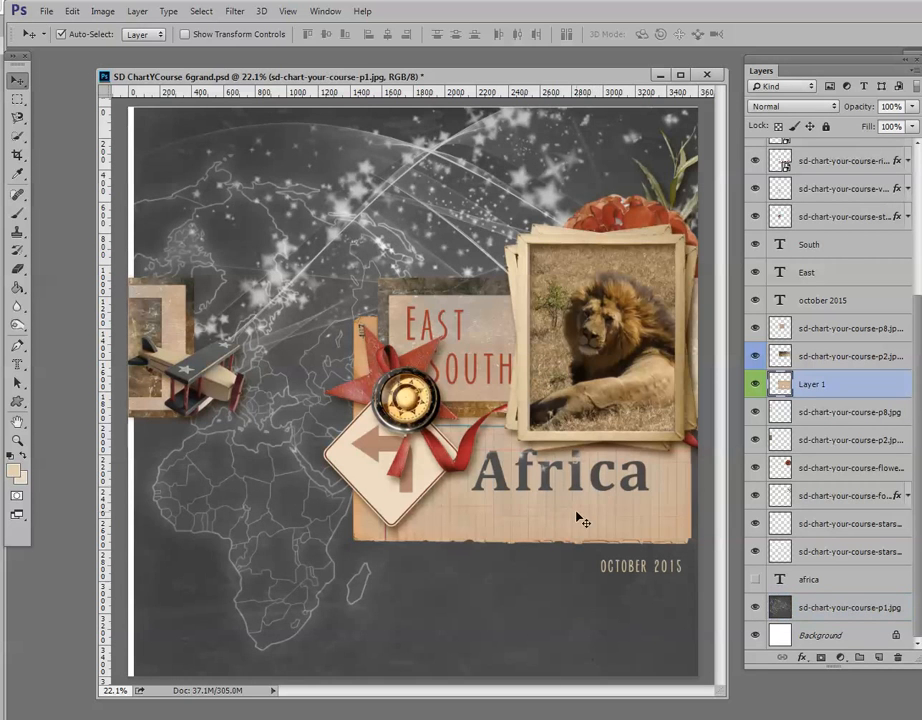
{"action": "left_click", "coordinate": [575, 520]}
{"action": "left_click_drag", "start_coordinate": [609, 519], "coordinate": [637, 514]}
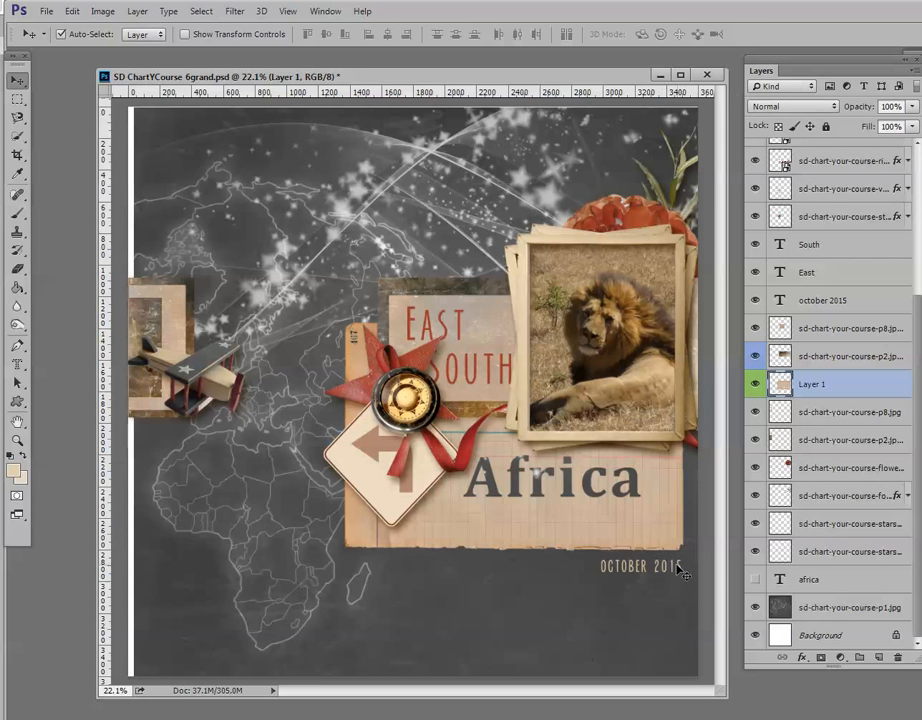
{"action": "left_click_drag", "start_coordinate": [677, 564], "coordinate": [673, 569]}
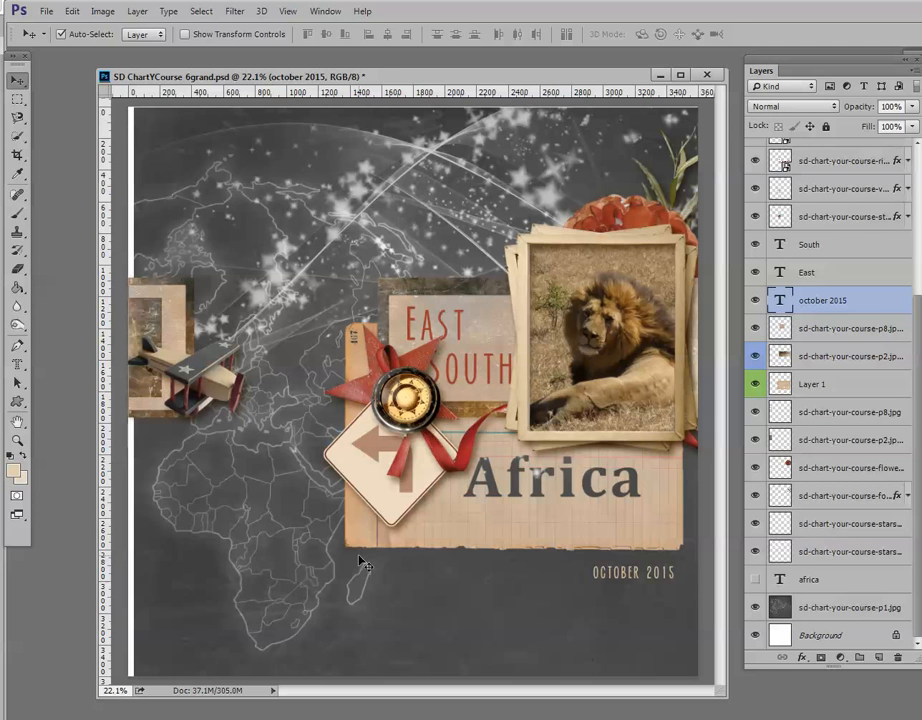